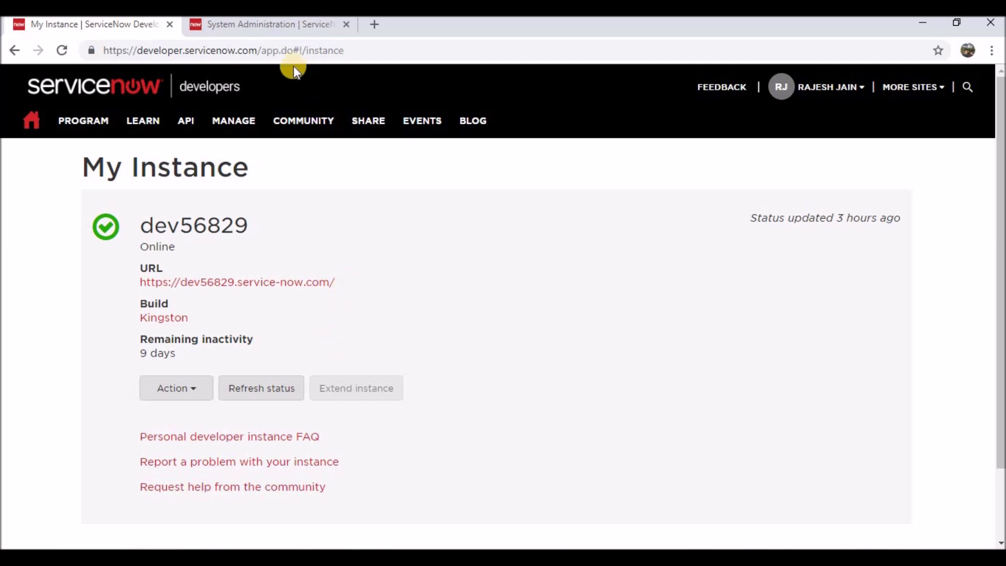
Step: Switch to the System Administration page, filter the navigator on 'domain', then clear the filter
click(268, 27)
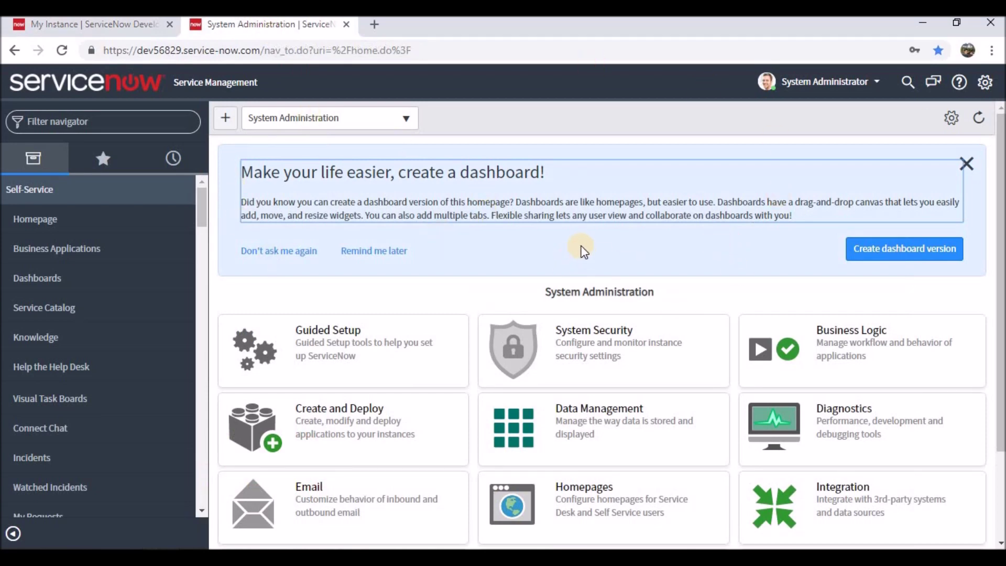
click(112, 122)
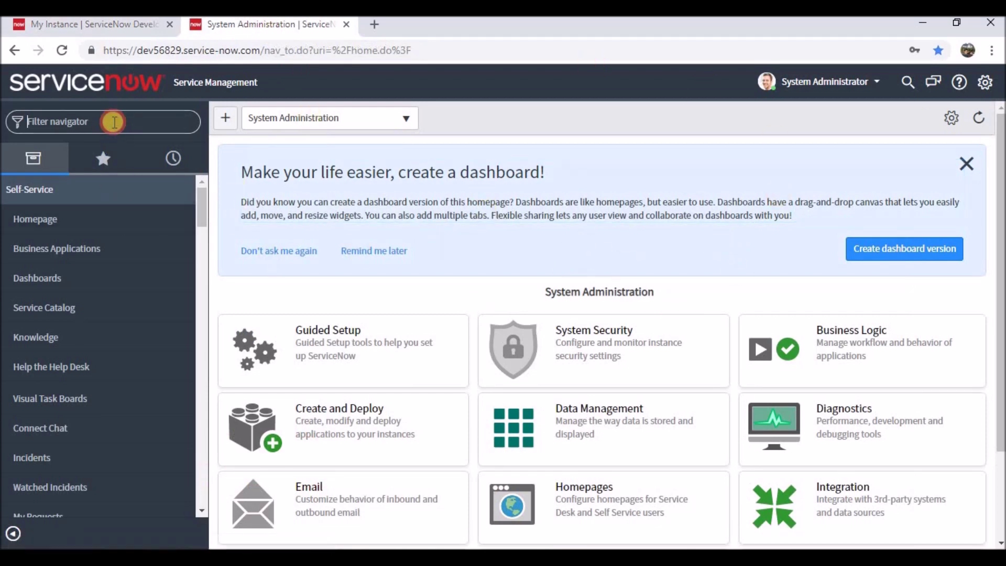
text(domain)
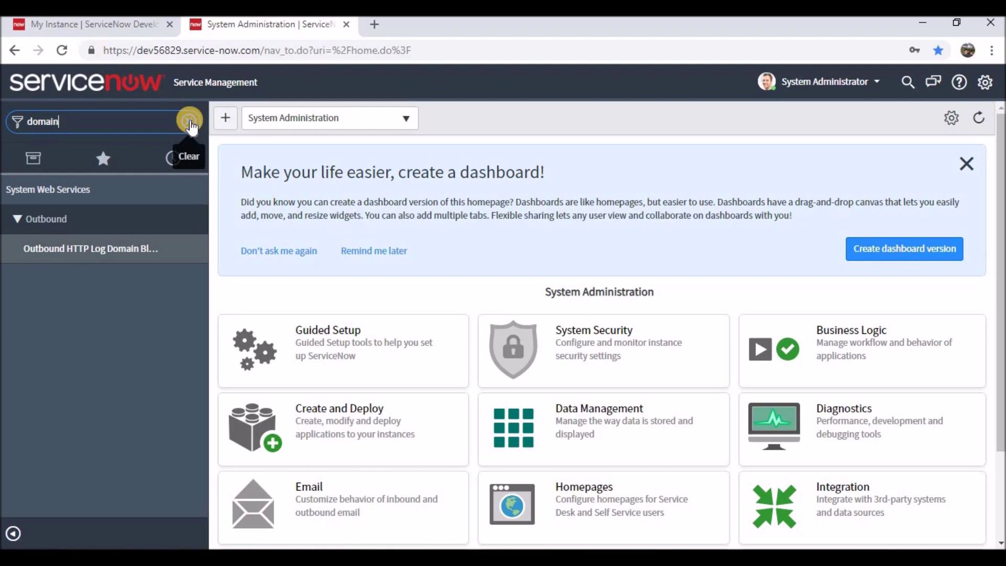
click(190, 121)
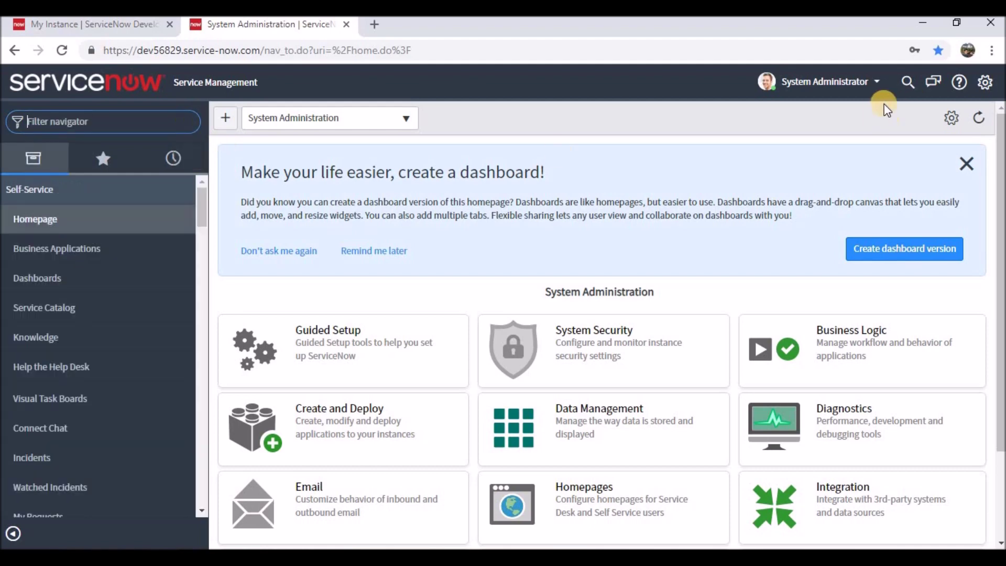
Step: Review the Developer and General system settings, then close the System Settings dialog
click(984, 84)
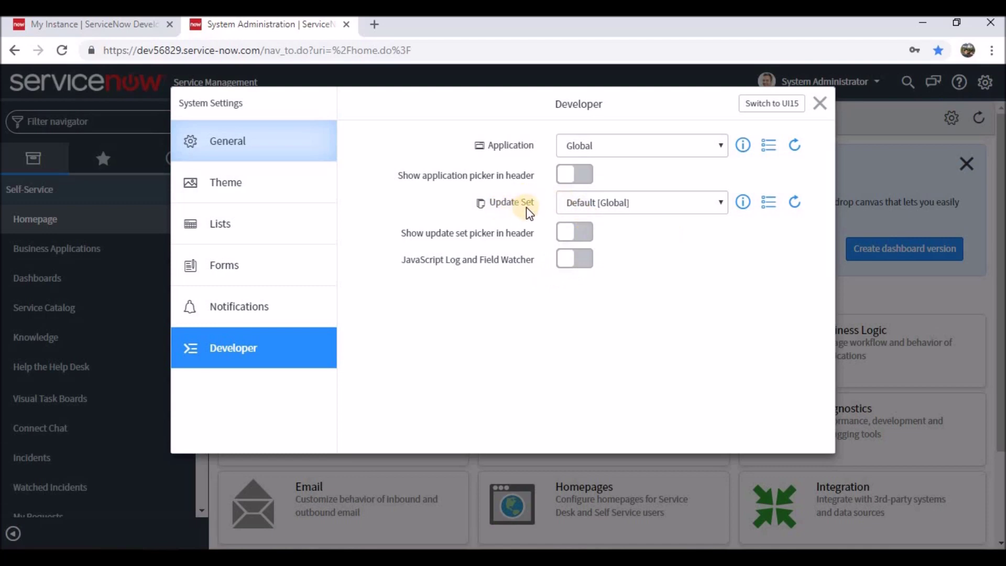
click(295, 348)
click(246, 355)
click(257, 153)
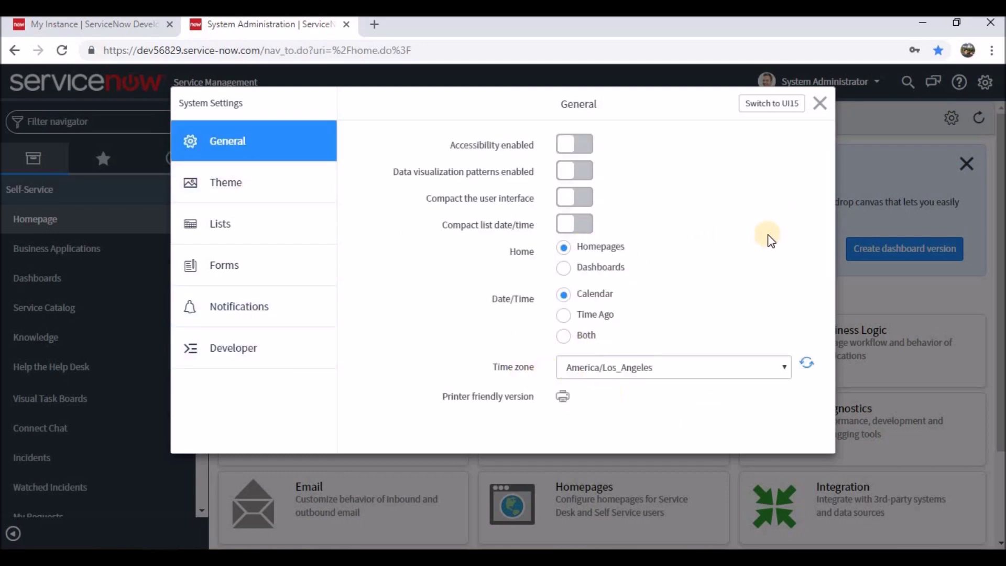
click(819, 104)
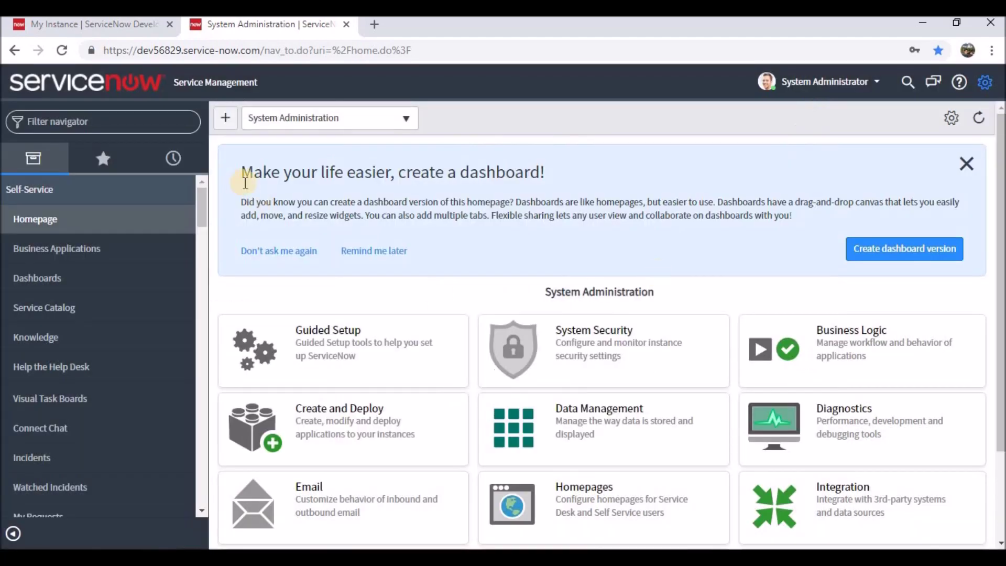
Step: On the Developer Portal's instance management page, choose Action > Activate plugin
click(121, 29)
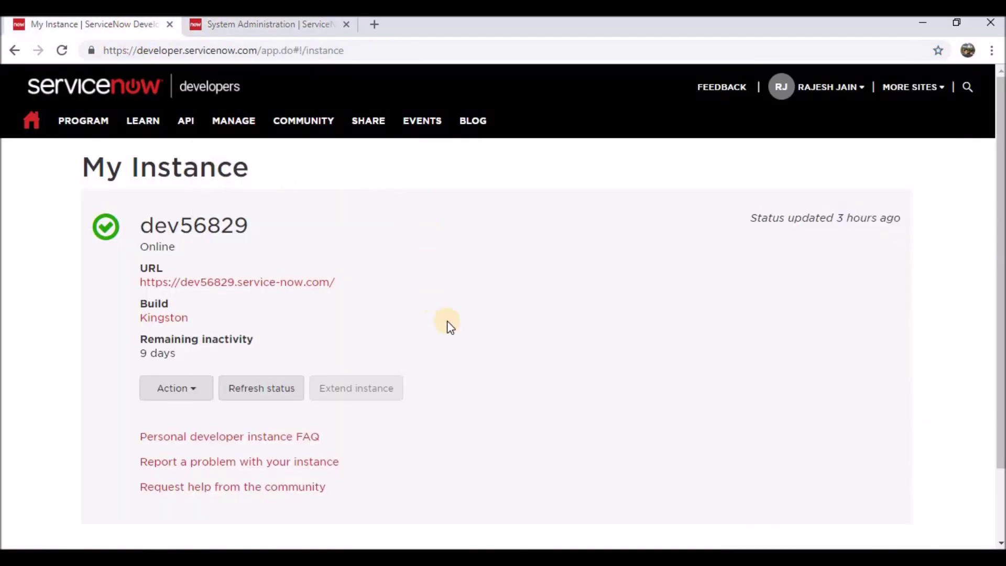
scroll(461, 314, down, 2)
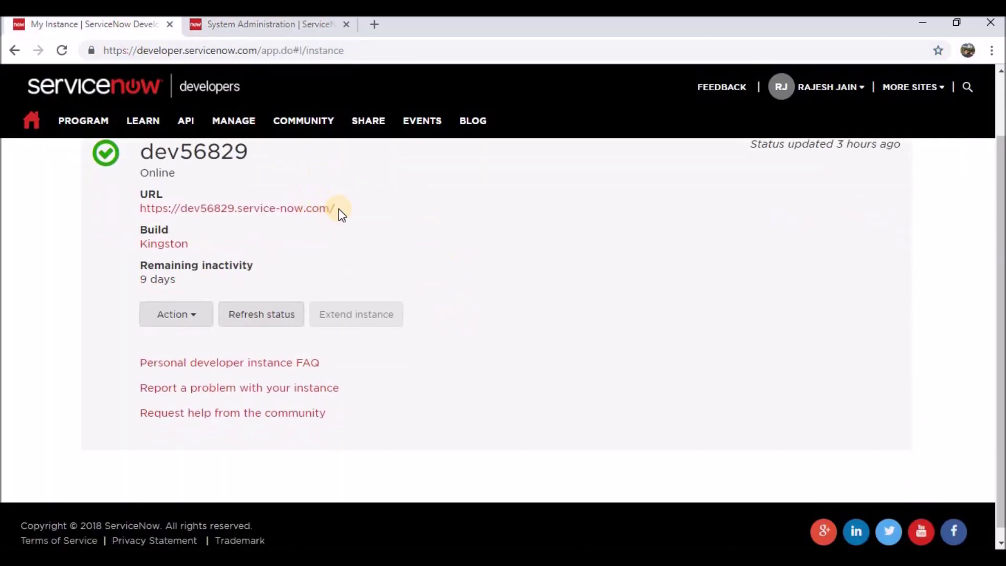
mouse_move(237, 129)
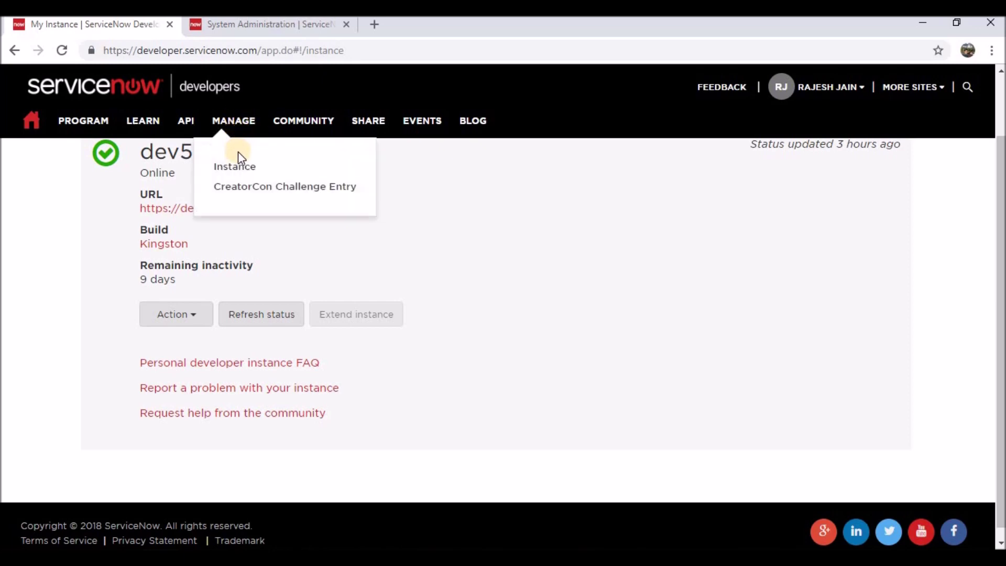
click(239, 167)
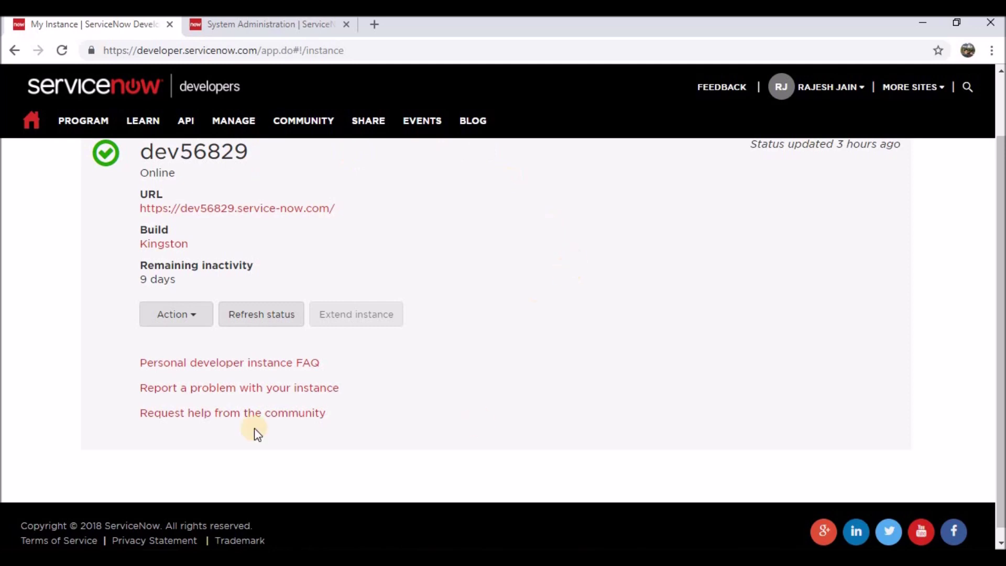
click(189, 321)
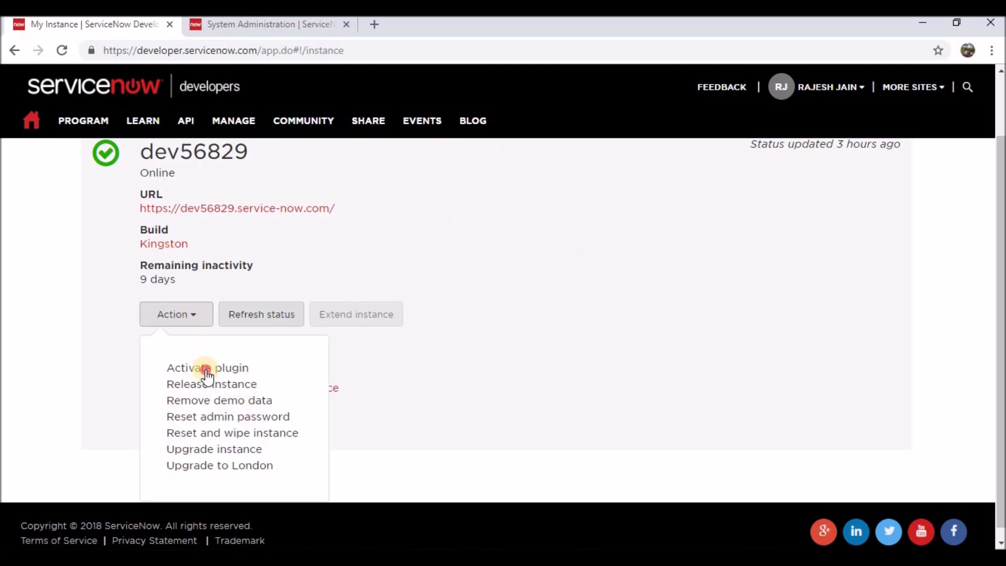
click(207, 368)
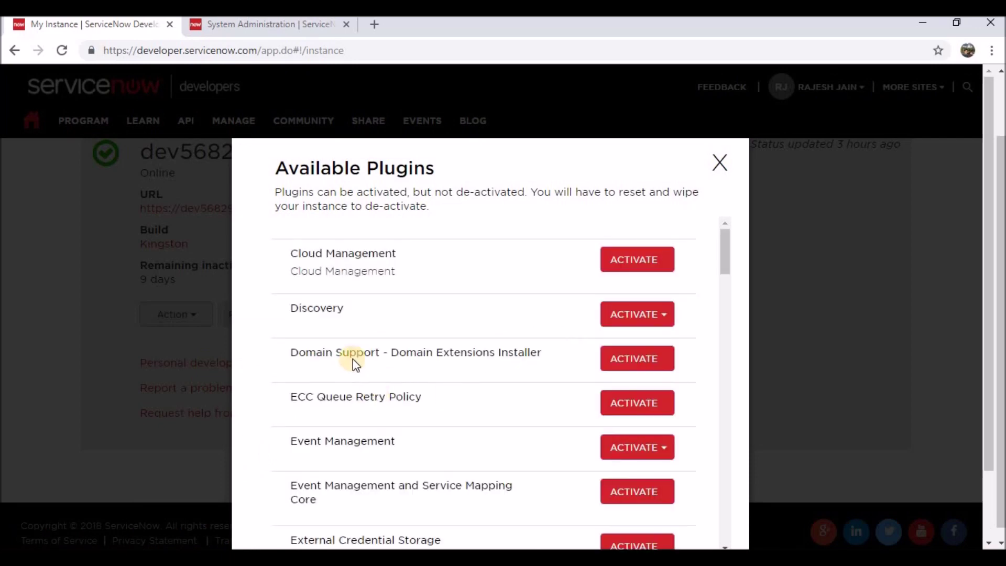
Step: Activate and confirm the Domain Support - Domain Extensions Installer plugin, then return to System Administration
drag(329, 352, 488, 377)
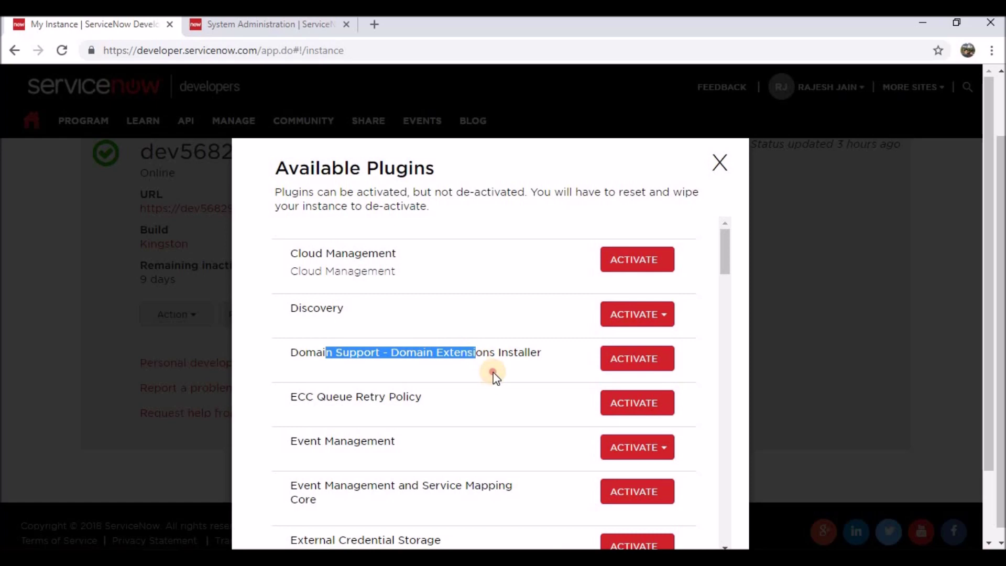
click(492, 373)
click(646, 366)
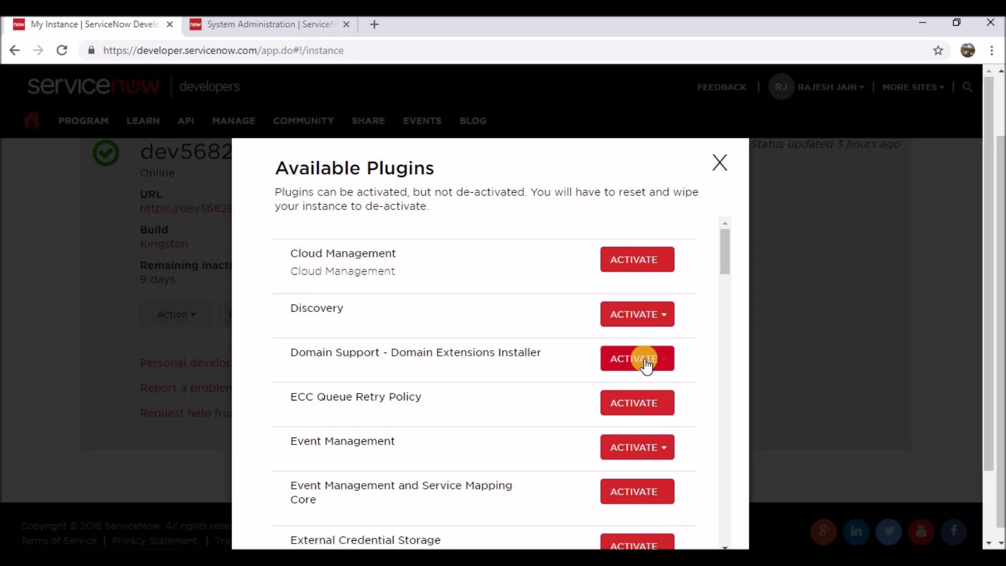
click(645, 361)
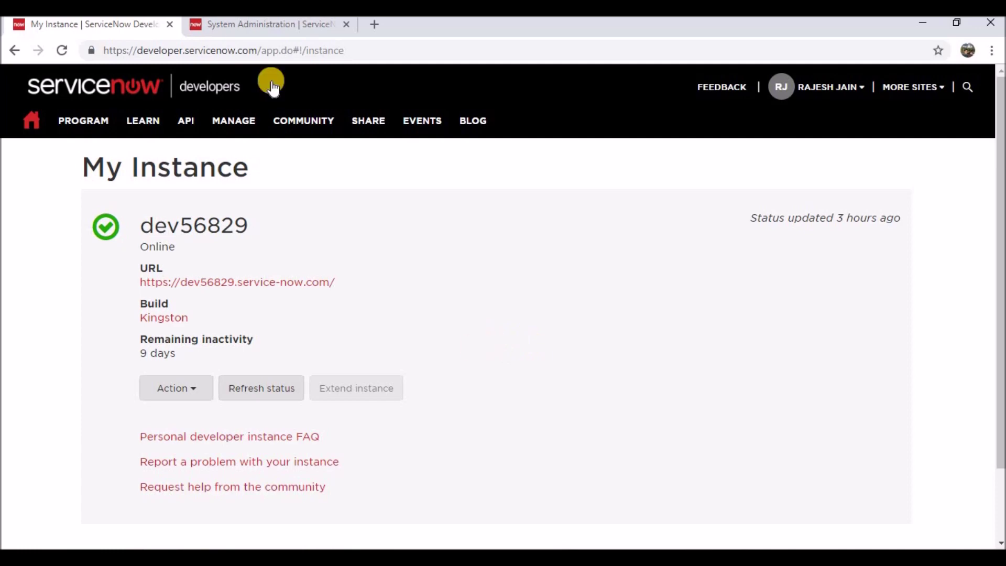
click(245, 25)
Step: Reload the instance page and filter the navigator on 'domain' to reveal the Domain Admin modules
click(363, 58)
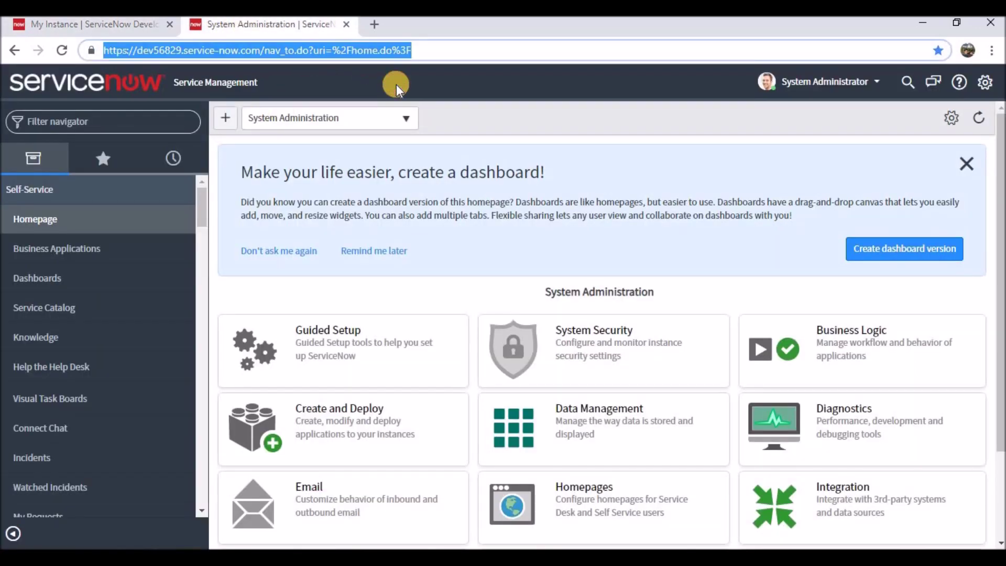
key(Return)
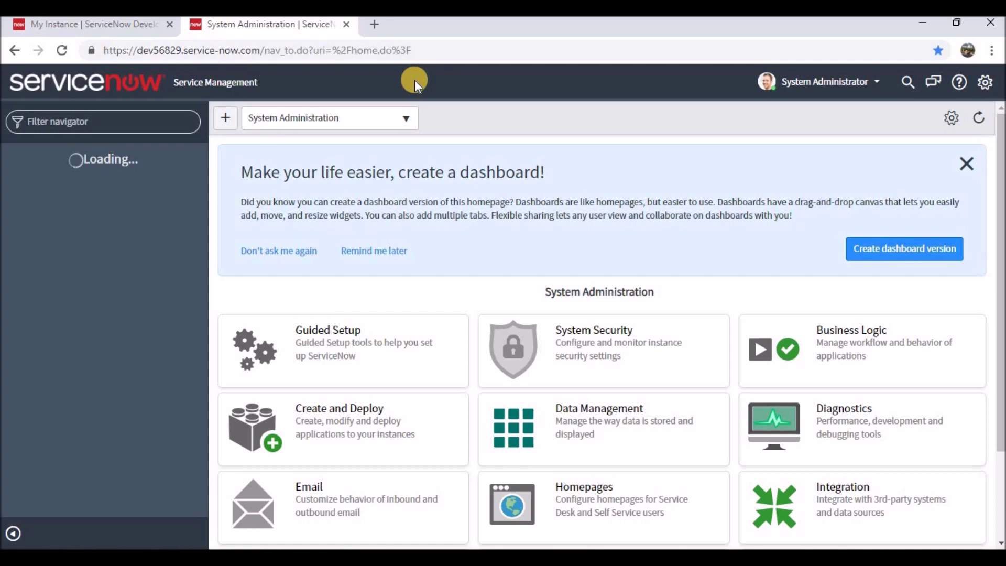
click(128, 121)
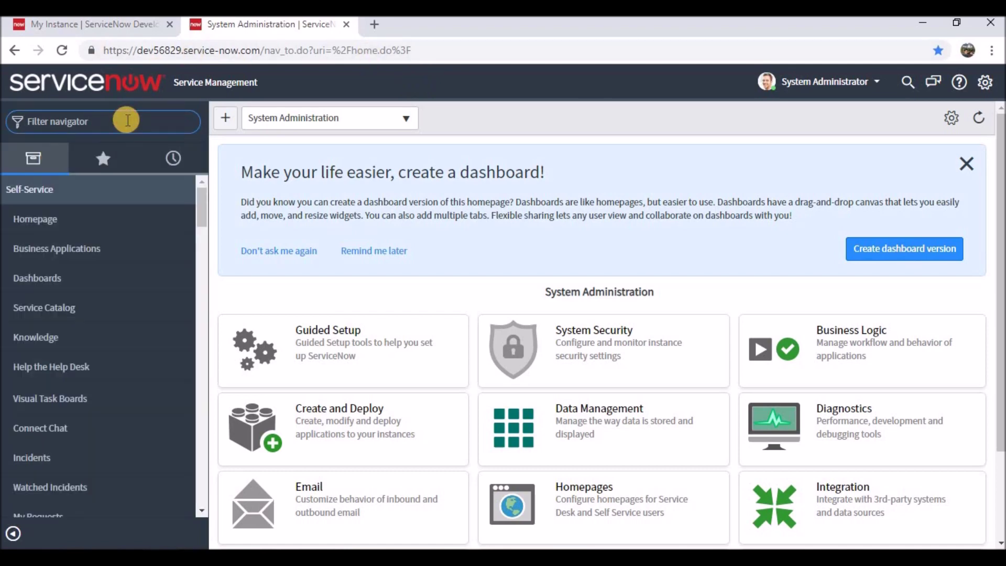
text(domain)
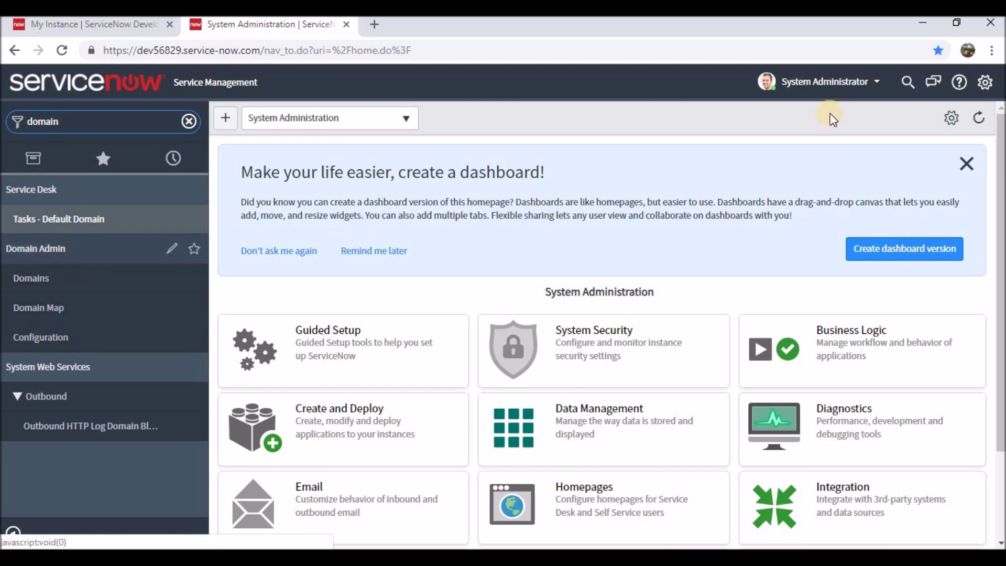
Step: Keep global as the current domain and enable Show domain picker in header in General settings
click(985, 84)
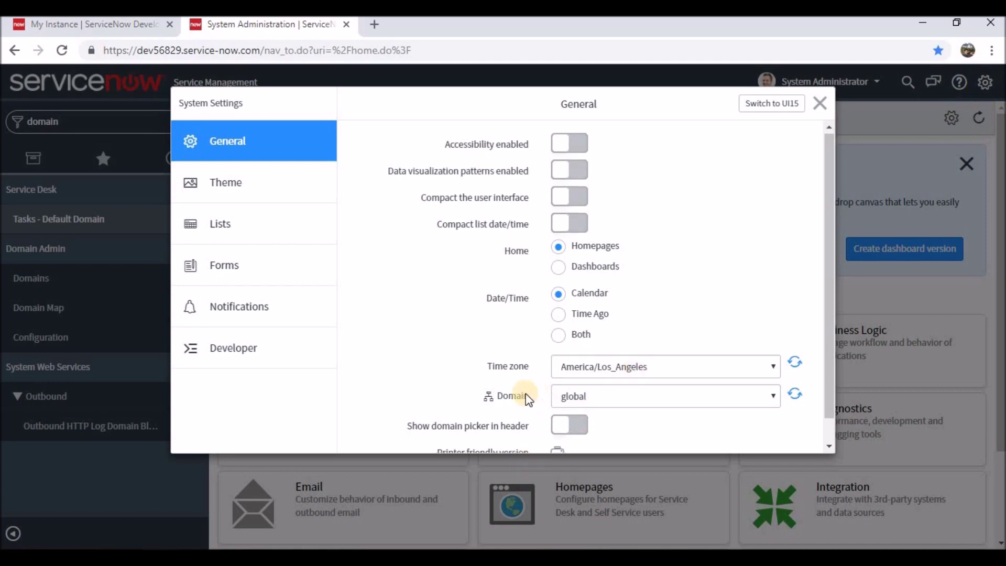
scroll(692, 385, down, 1)
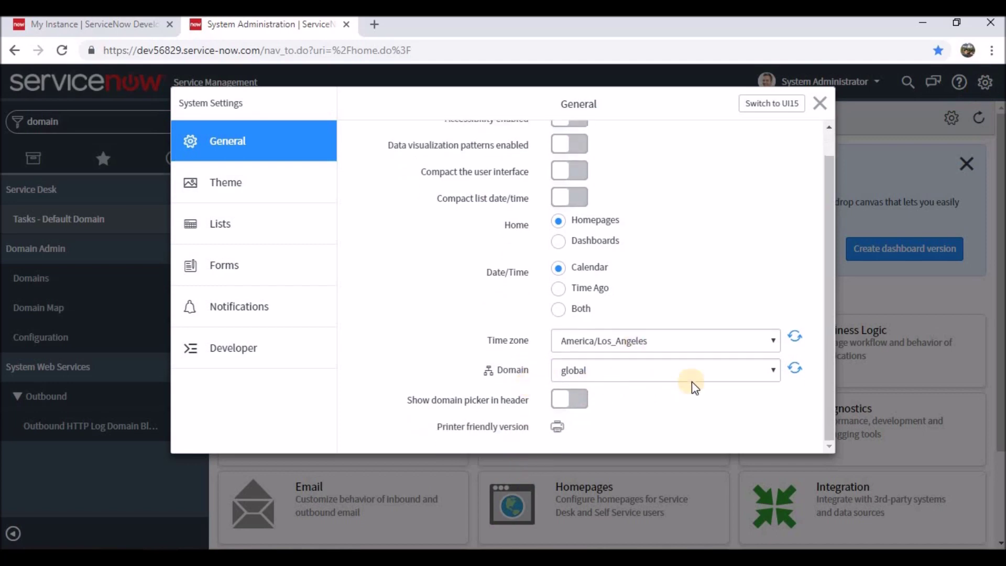
click(770, 371)
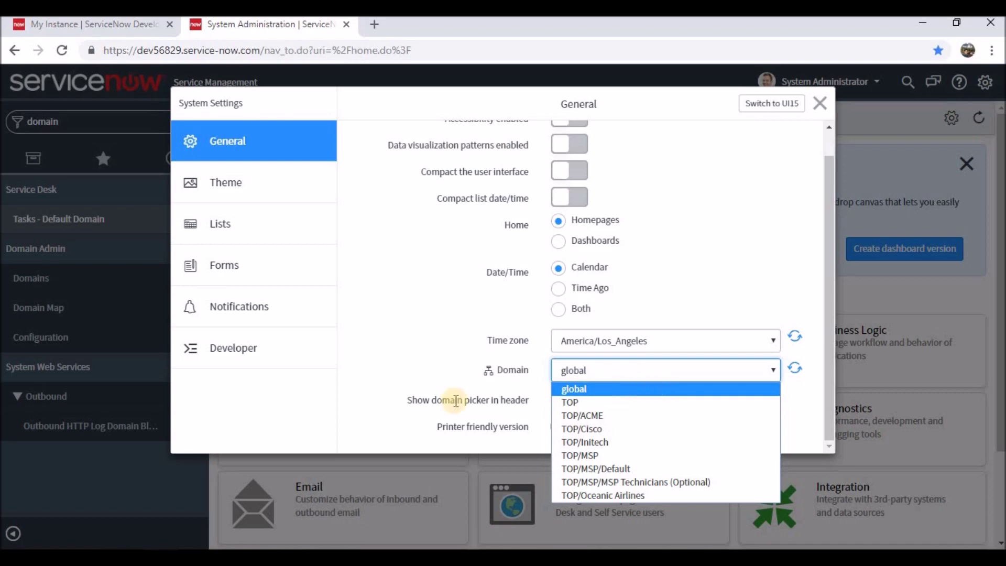
click(419, 374)
click(459, 406)
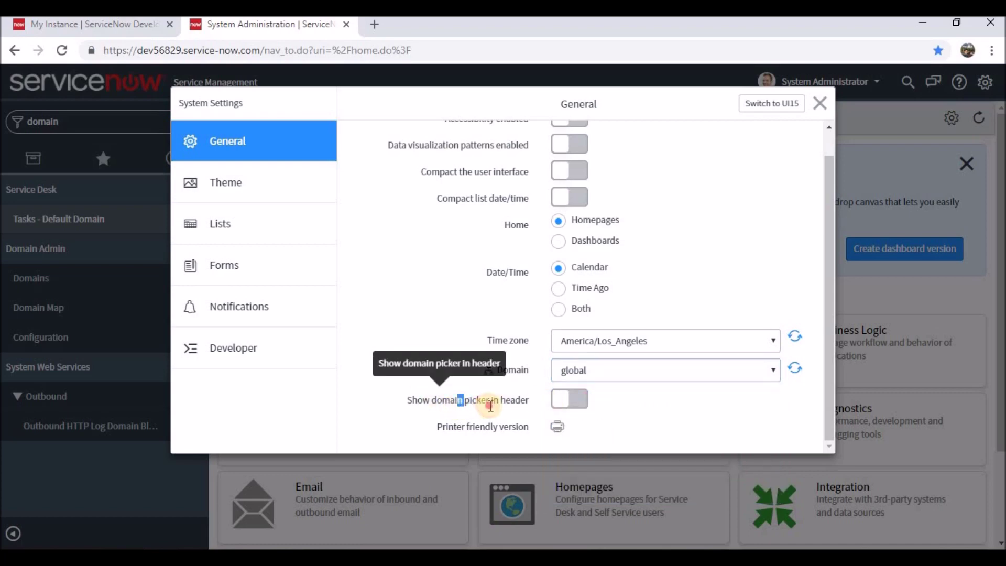
click(575, 401)
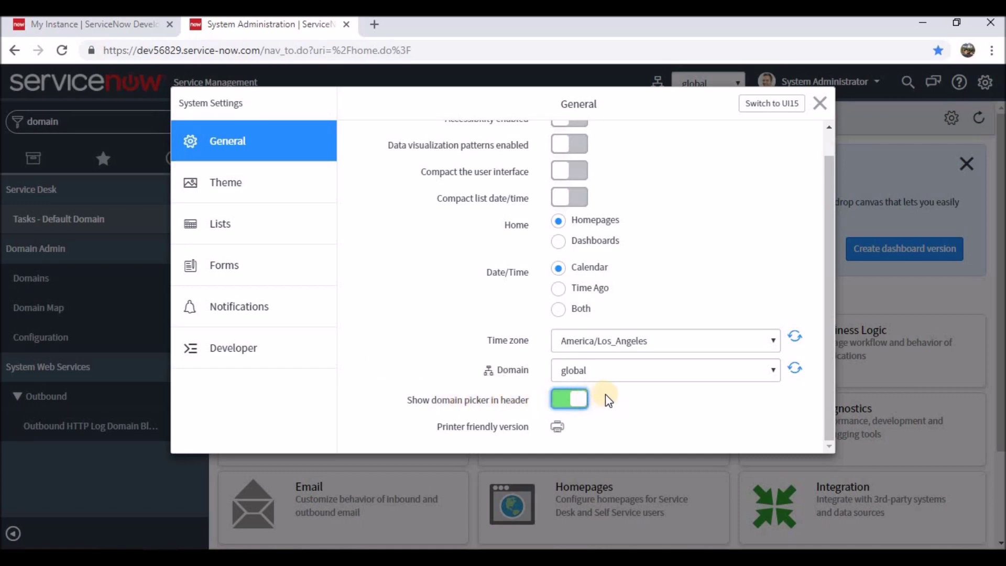
click(819, 105)
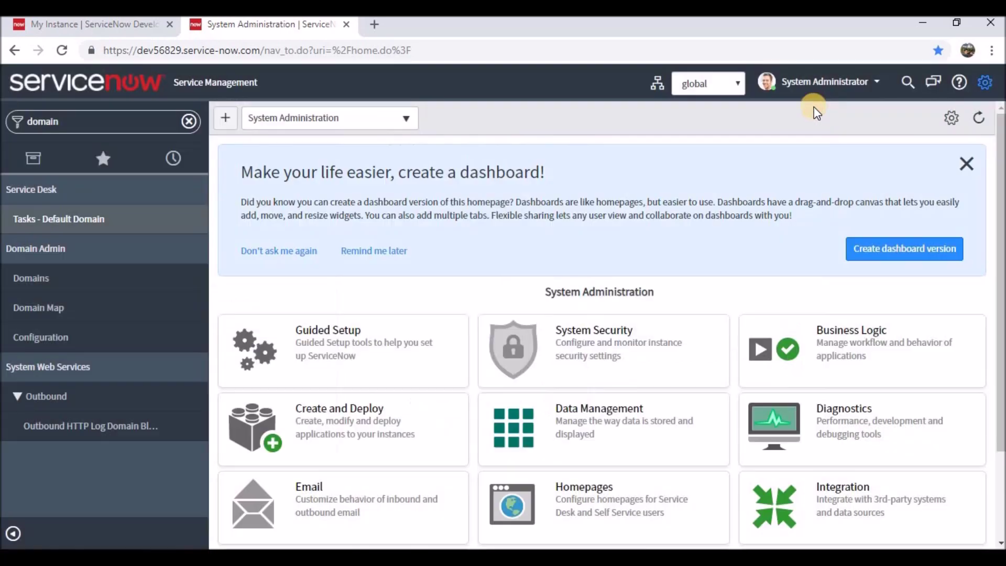
Step: Browse the header's domain list, keep global, and open Domain Admin > Domain Map
click(734, 87)
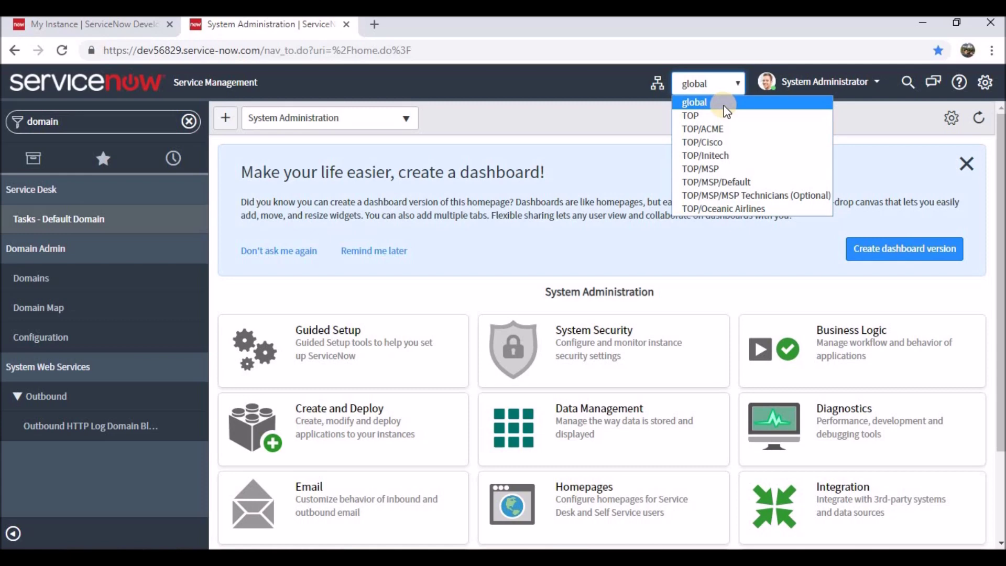
key(Down)
key(Down)
key(Down)
key(Down)
key(Down)
key(Down)
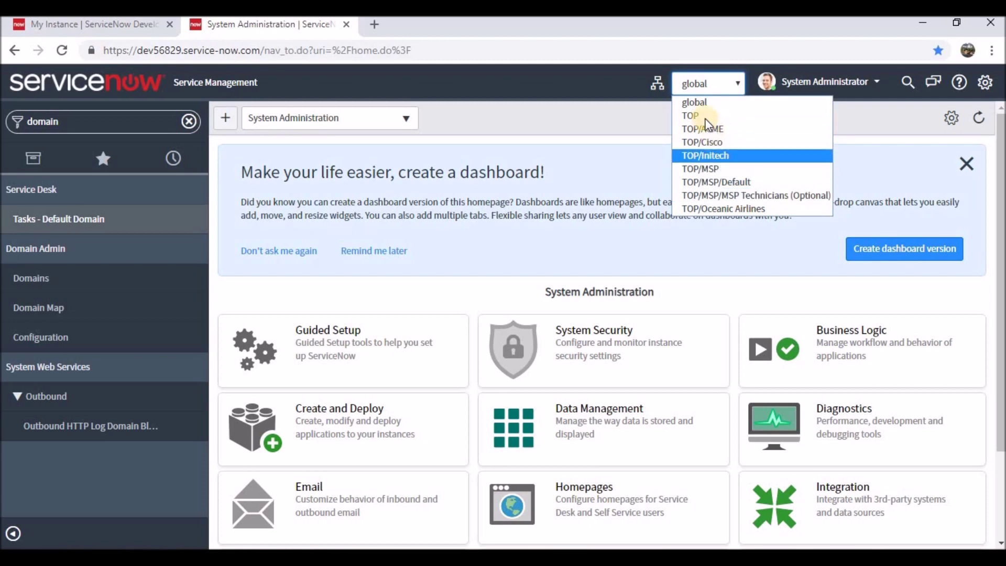
click(657, 83)
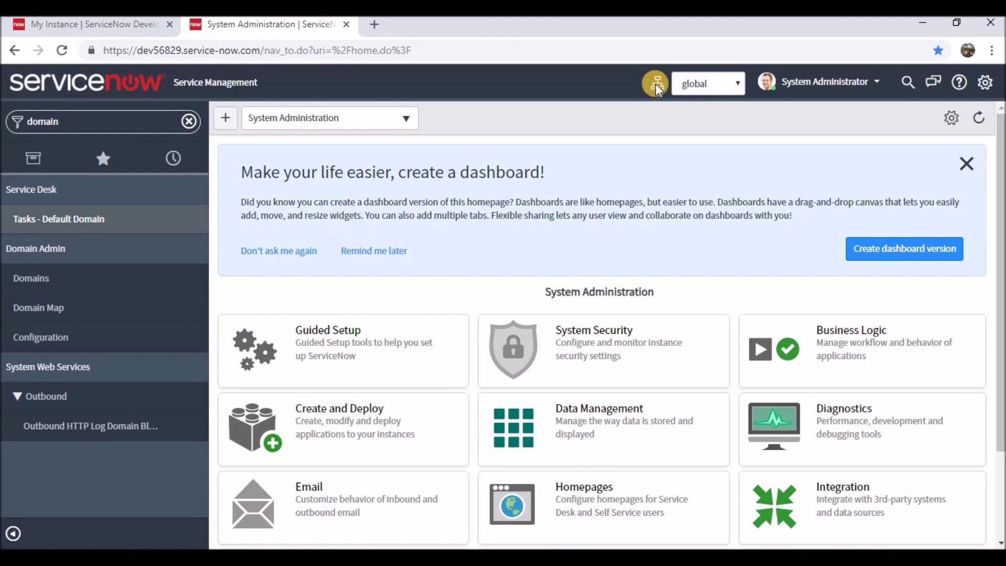
click(38, 309)
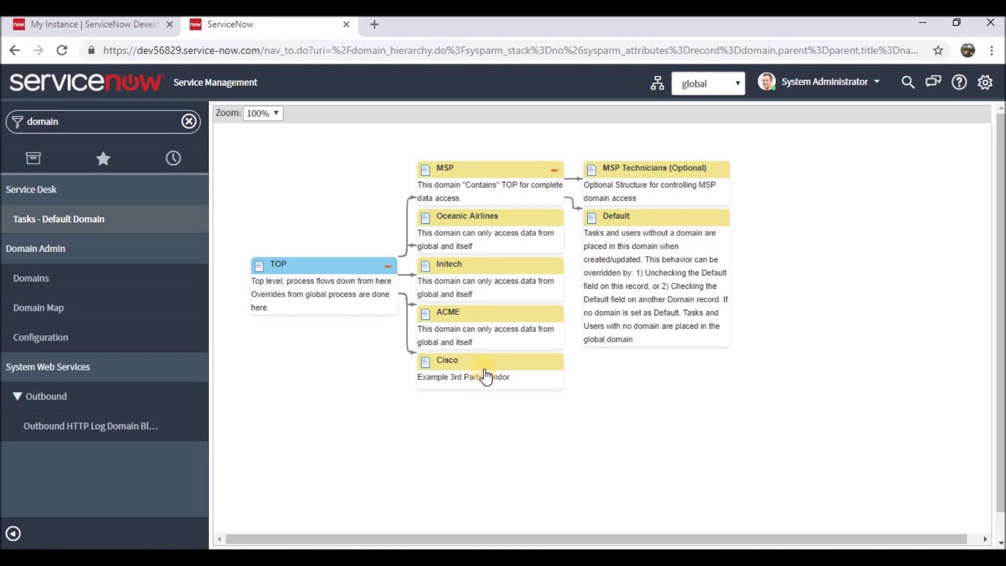
Step: Point out the ACME node on the map, then open the list of all eight domains
click(444, 313)
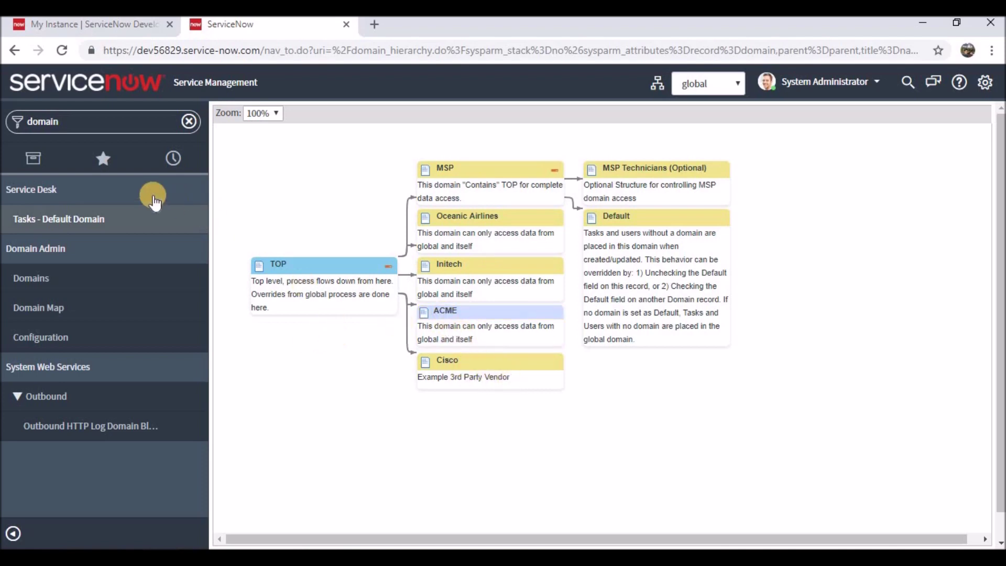
click(34, 283)
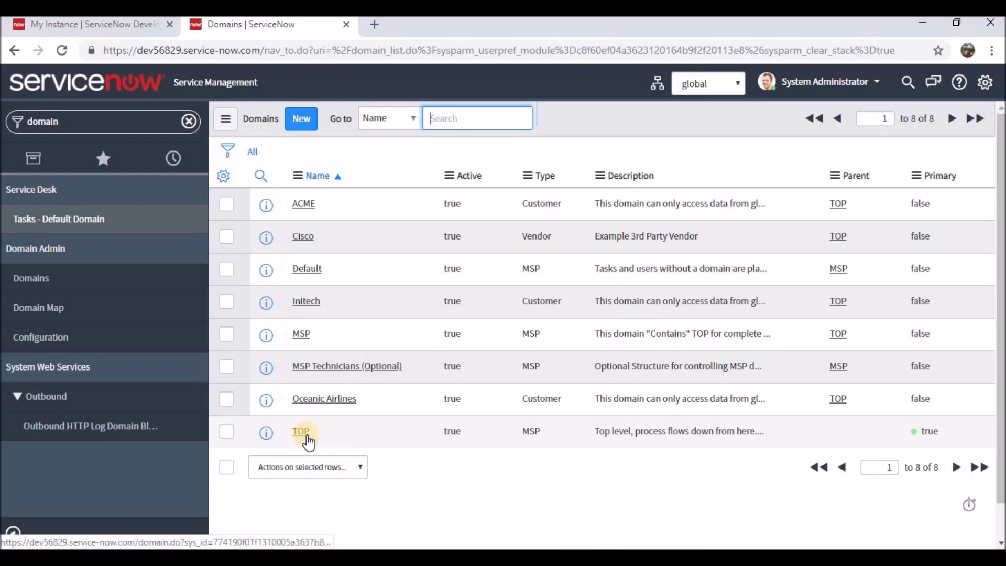
click(840, 427)
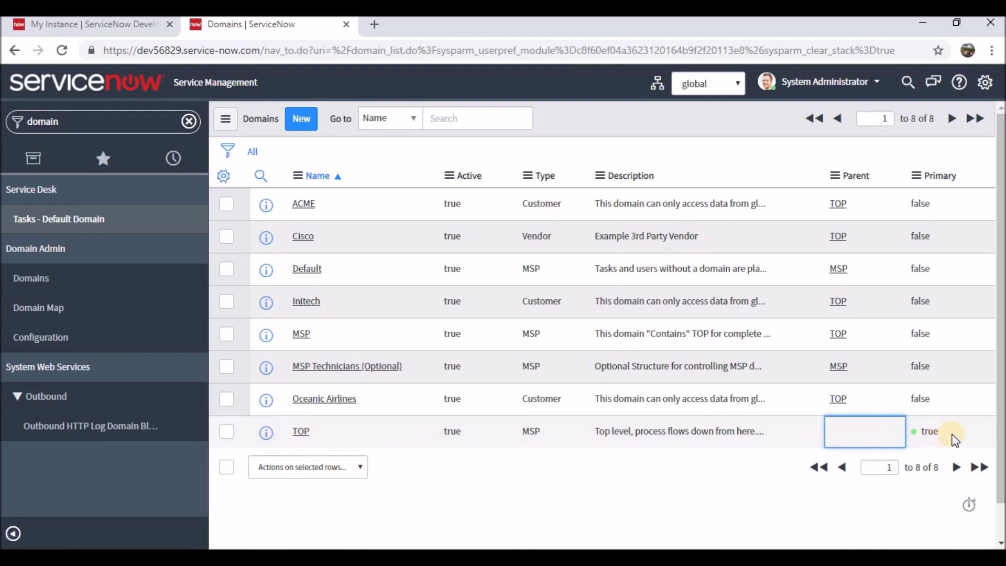
drag(959, 177, 923, 177)
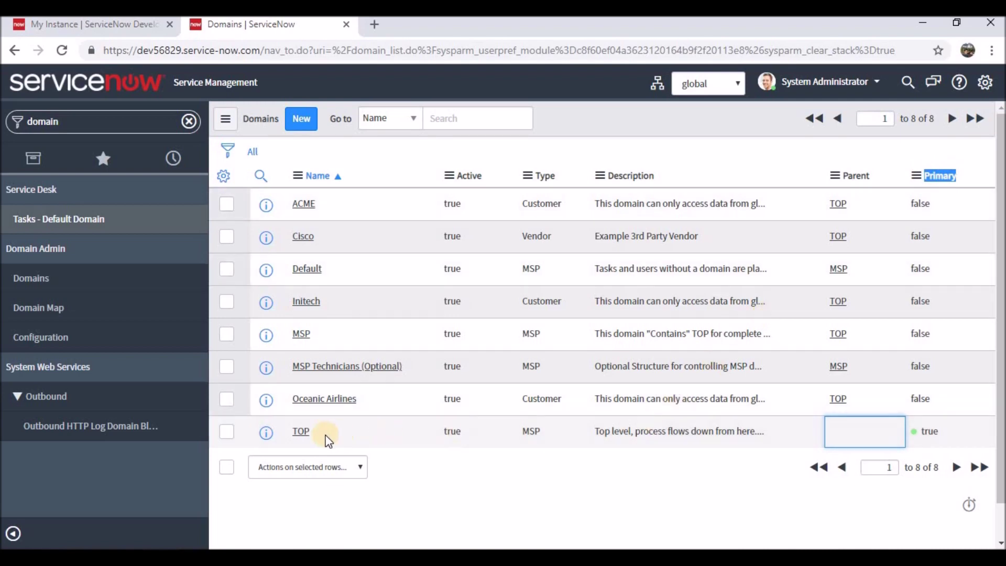
click(306, 435)
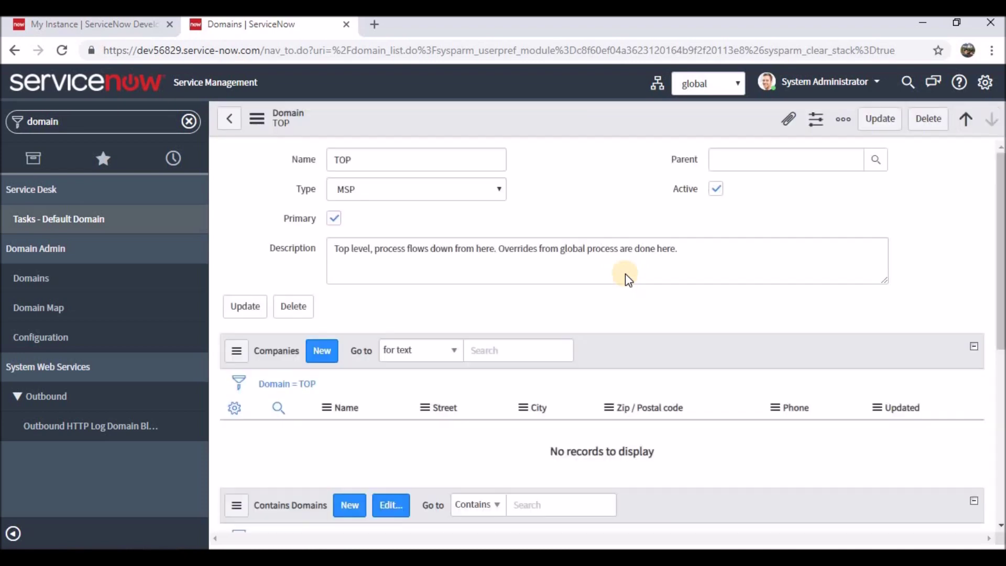
click(343, 223)
click(714, 190)
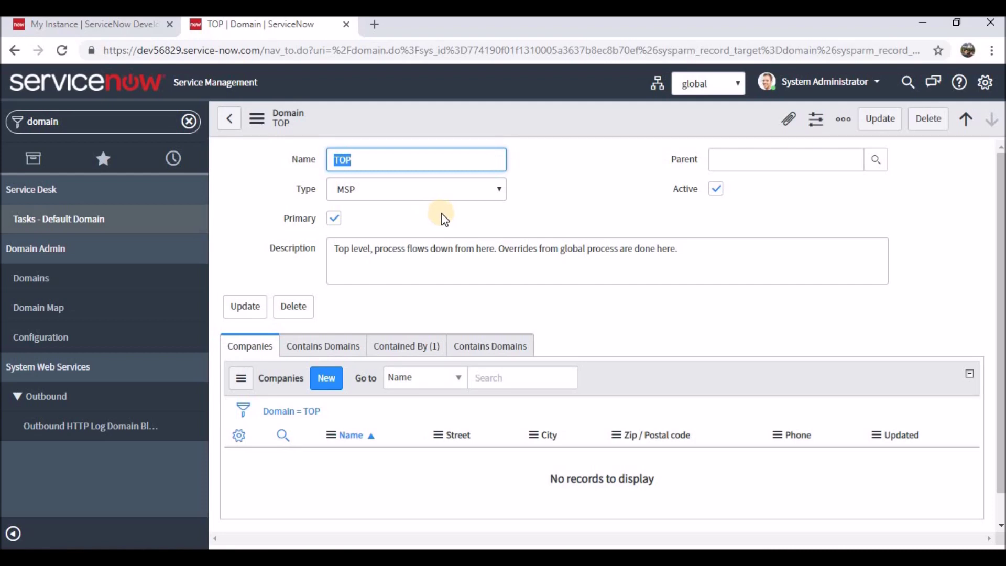
click(409, 347)
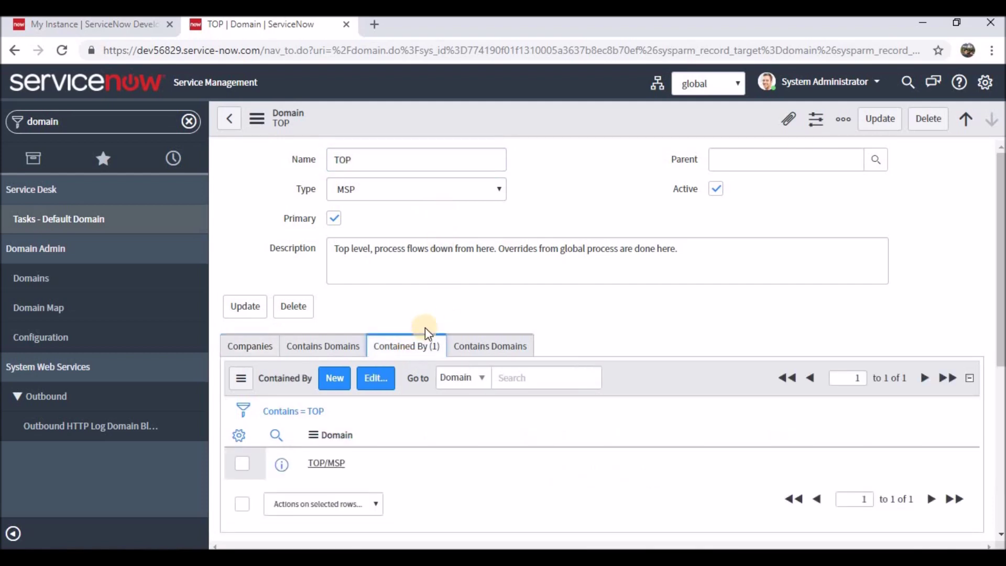
scroll(598, 313, down, 2)
scroll(618, 332, up, 2)
click(229, 119)
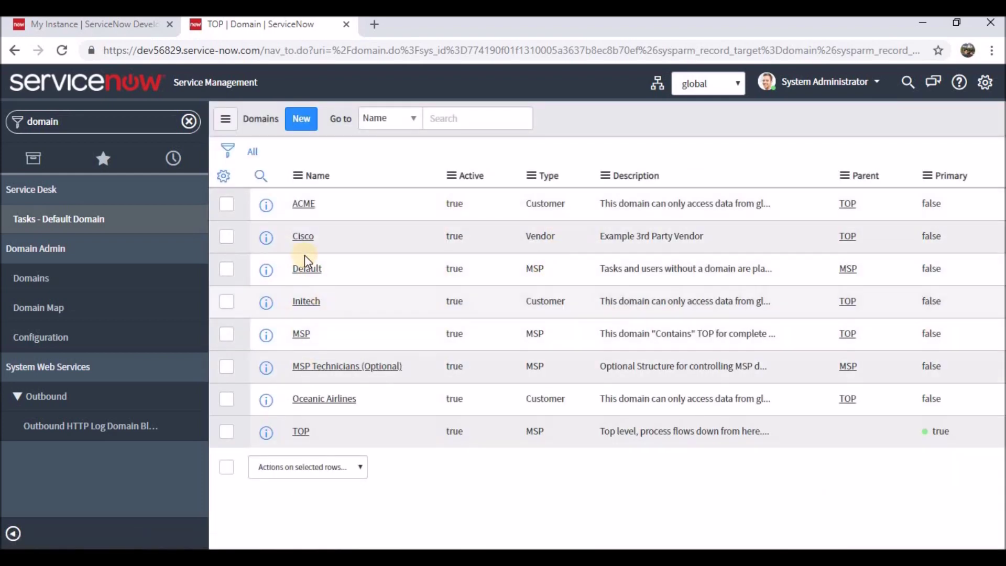
Step: Open the Cisco domain, view its Companies (1) related list, then go back to the Domains list
click(303, 239)
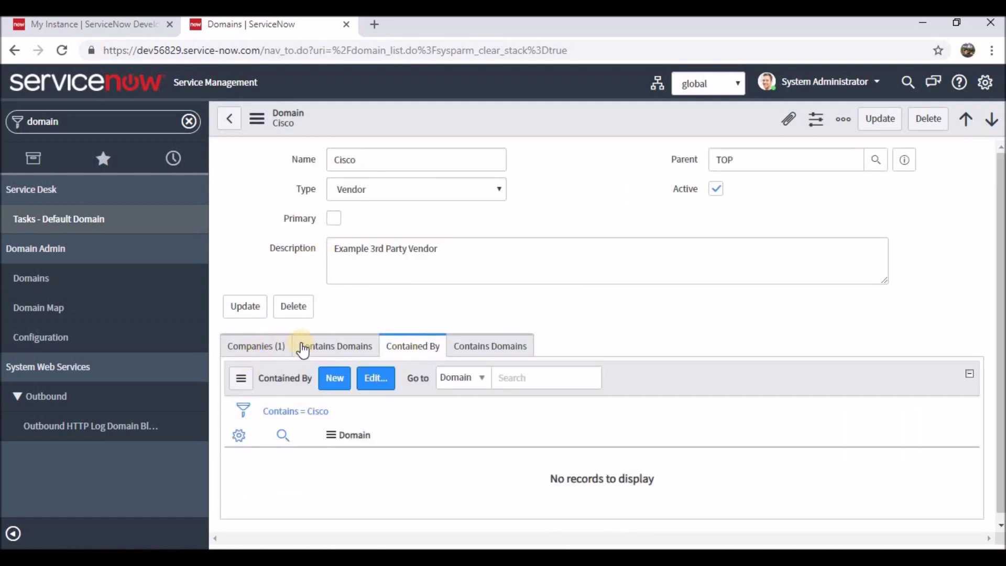
click(554, 208)
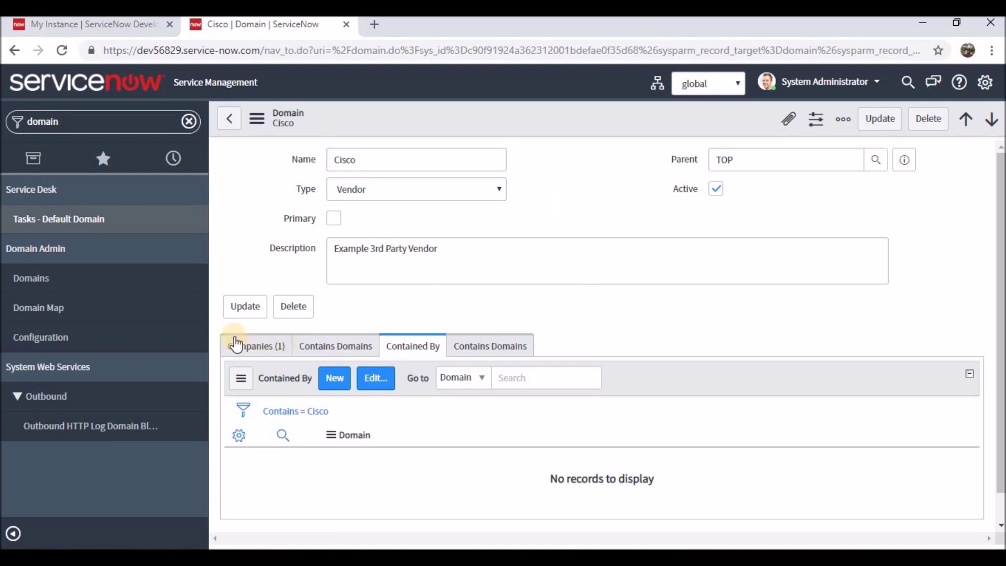
click(250, 347)
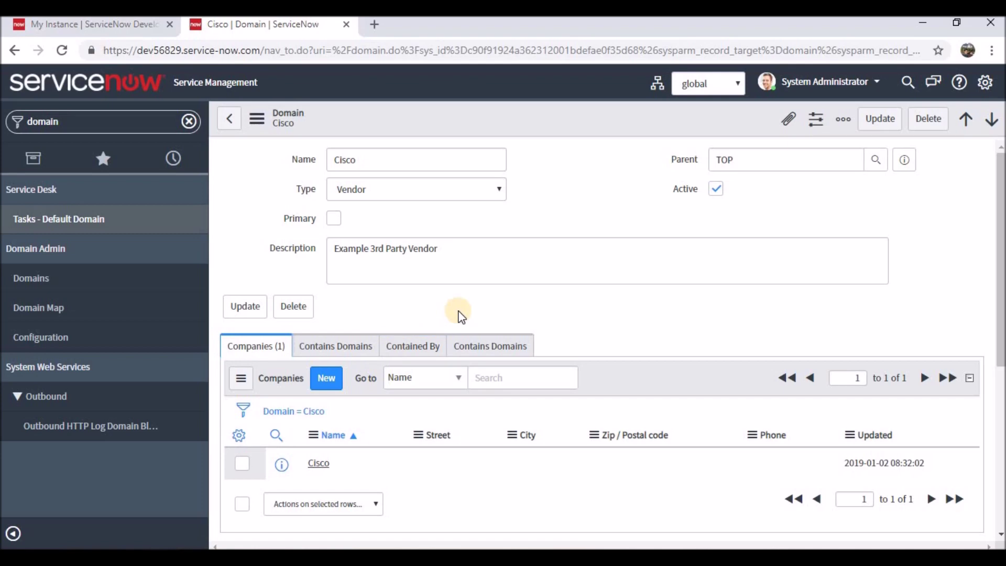
key(alt+Left)
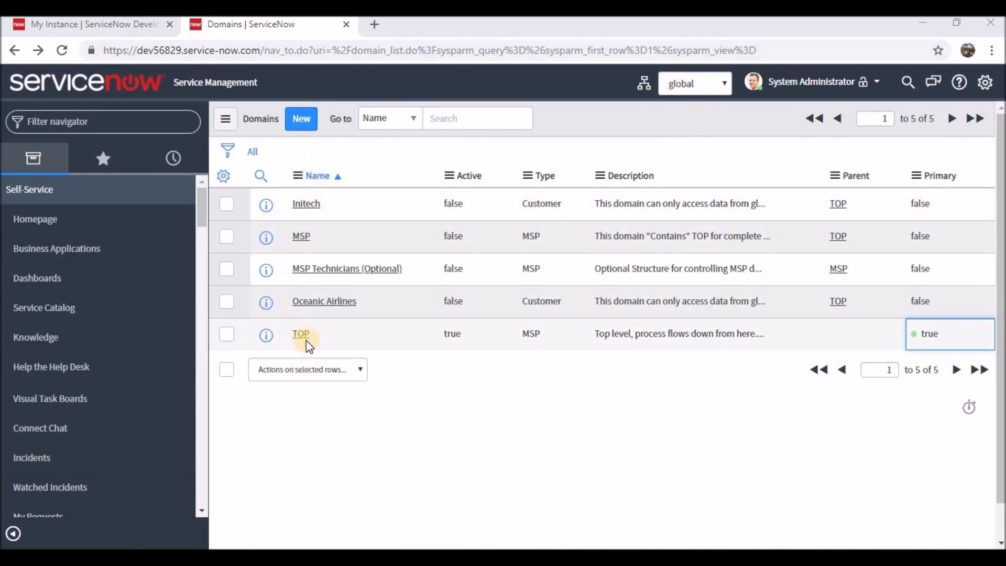
Step: Note TOP as the primary, active domain, check the domain picker, then start a blank domain record
drag(316, 335, 296, 335)
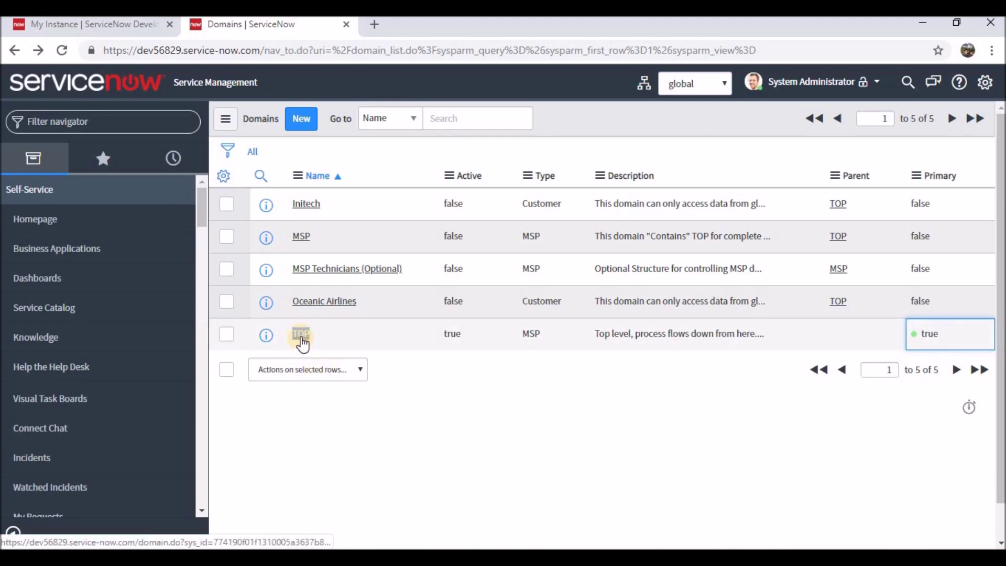
click(926, 331)
click(741, 411)
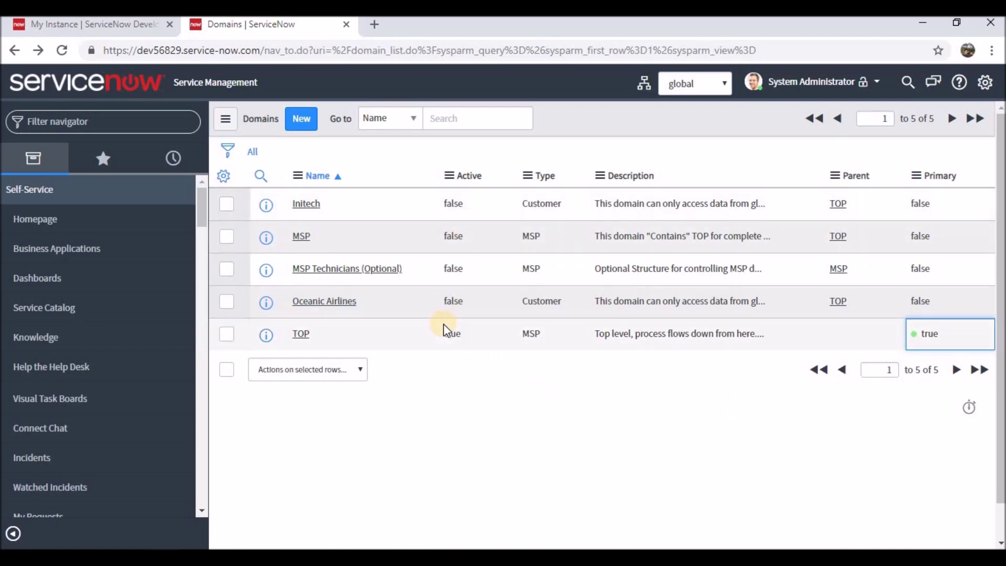
click(722, 87)
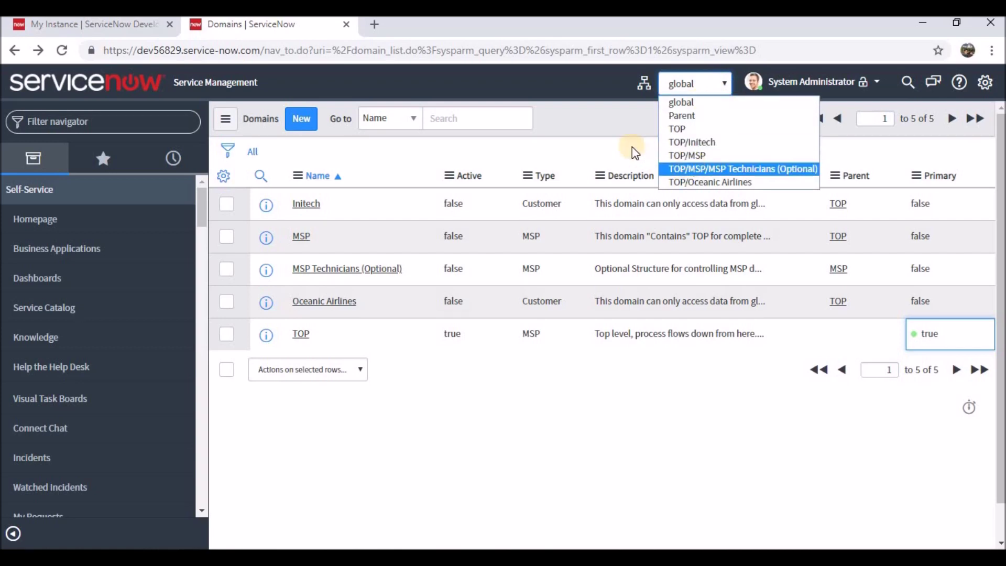
click(613, 151)
click(302, 119)
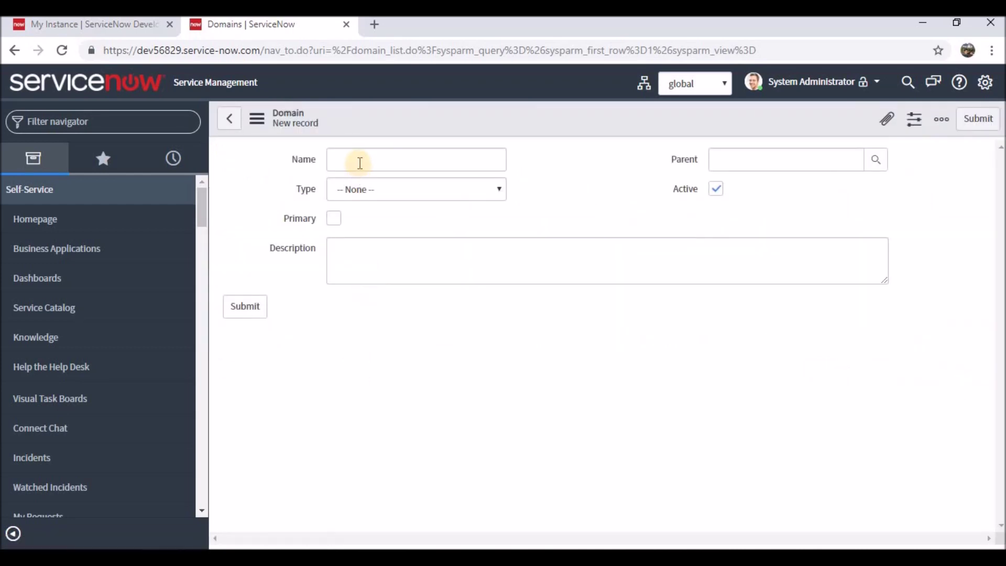
click(359, 161)
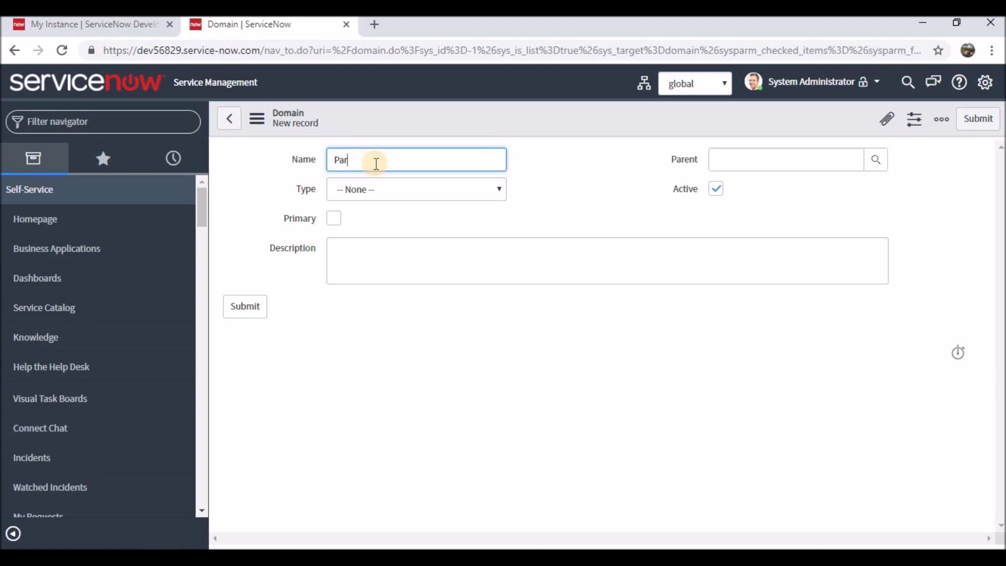
Step: Make the new Parent domain Type MSP with Primary ticked, and save it
click(398, 191)
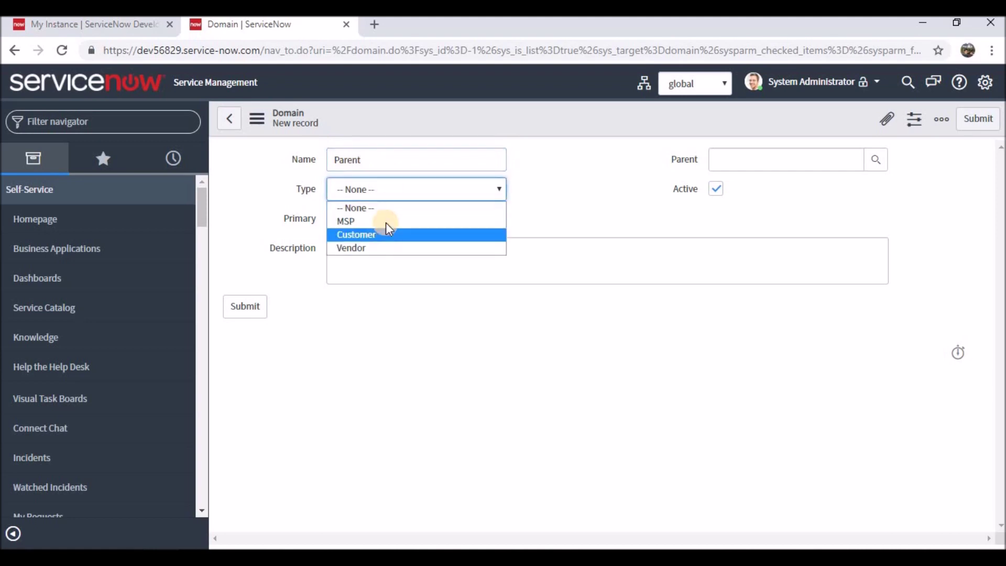
click(531, 207)
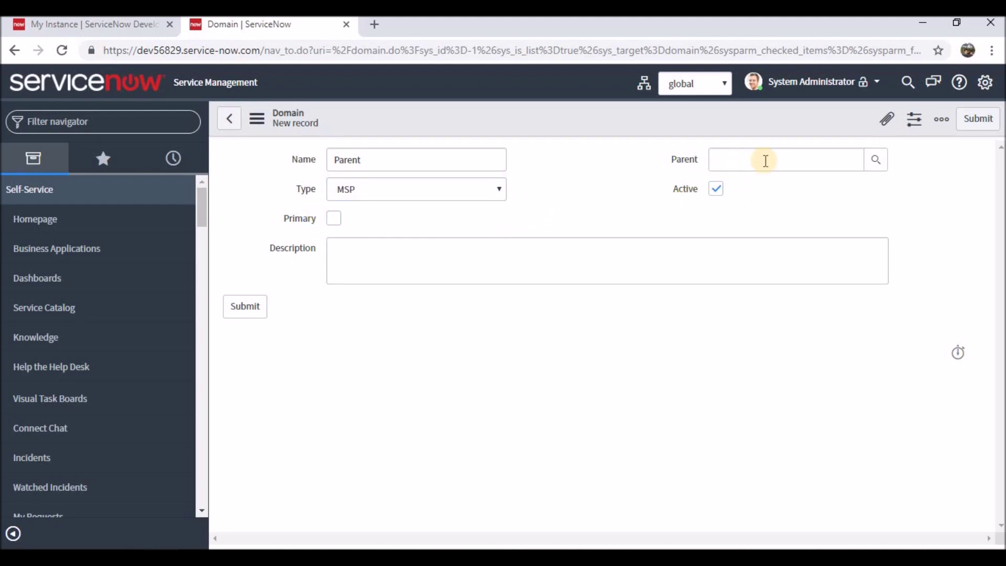
click(334, 220)
right_click(416, 111)
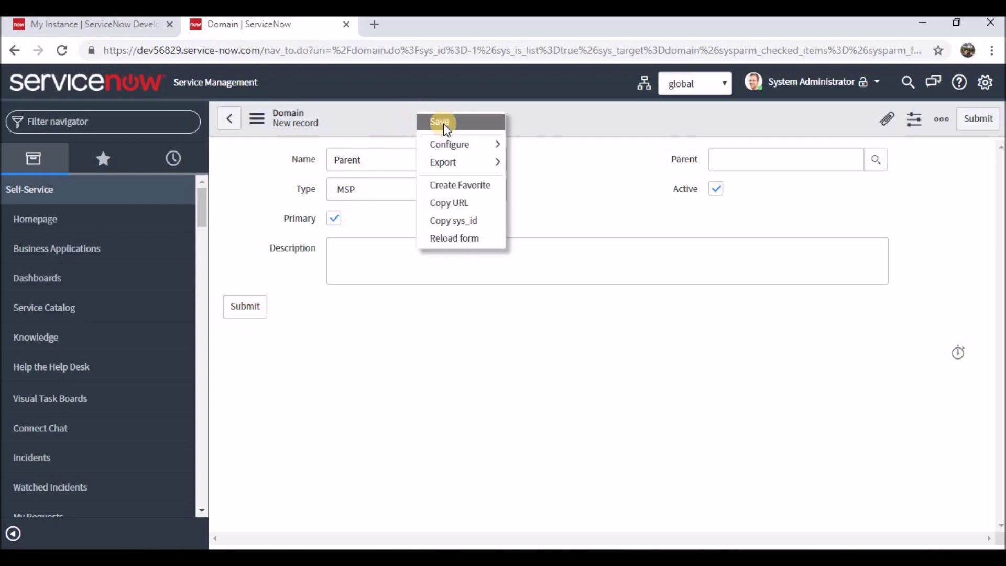
click(443, 122)
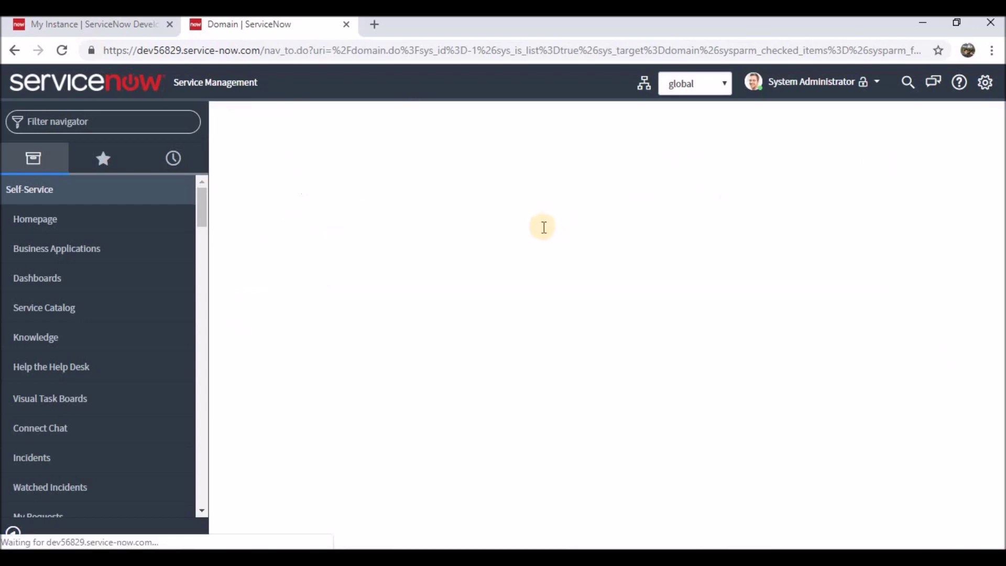
Step: Add a company named Parent to the Parent domain, then update the domain record
scroll(586, 308, down, 5)
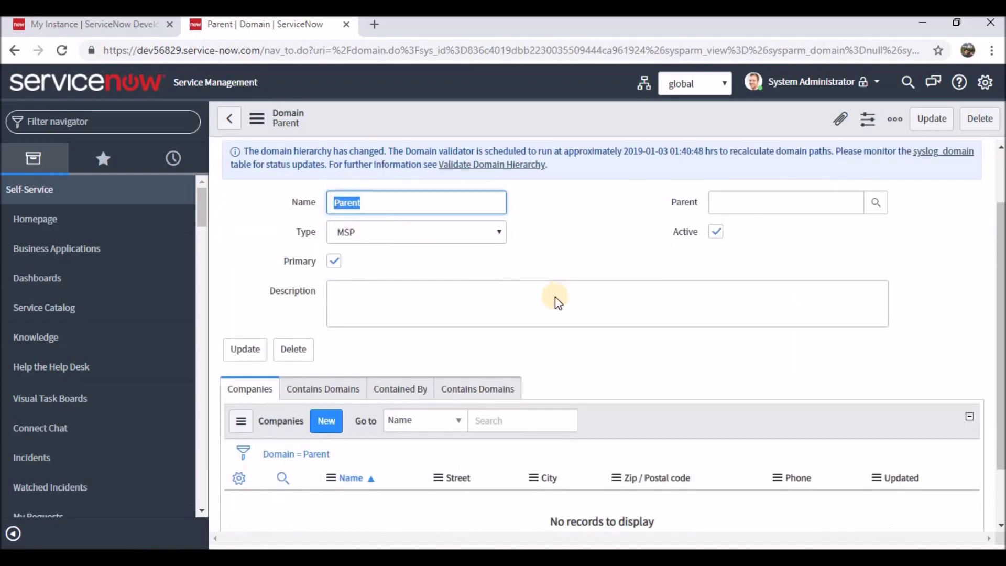
scroll(555, 296, down, 2)
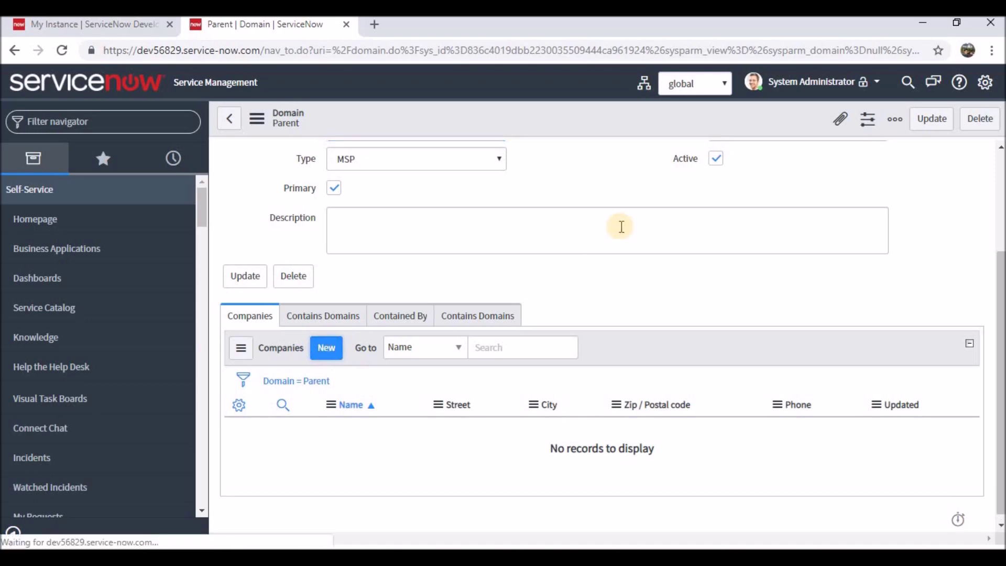
click(381, 160)
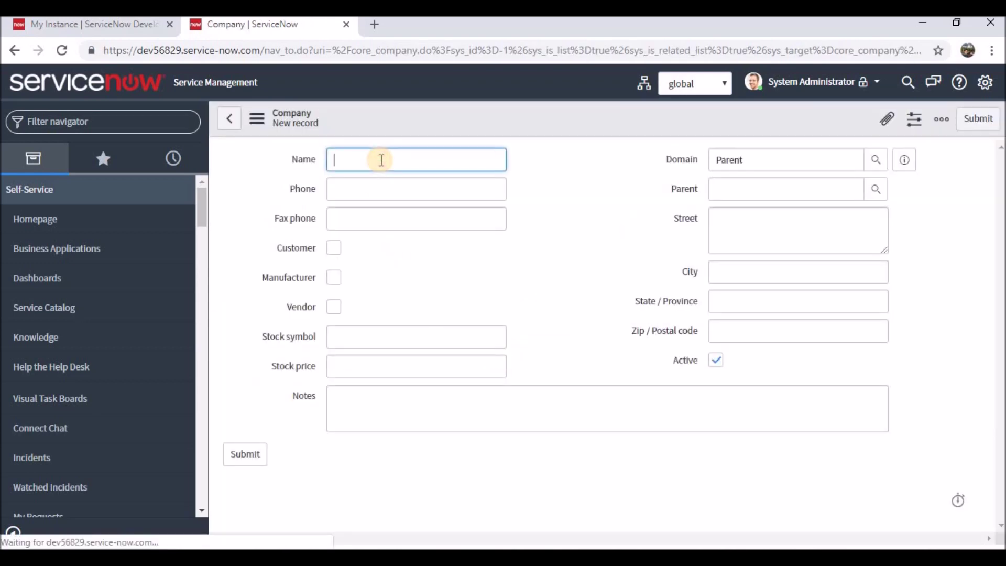
text(Parent)
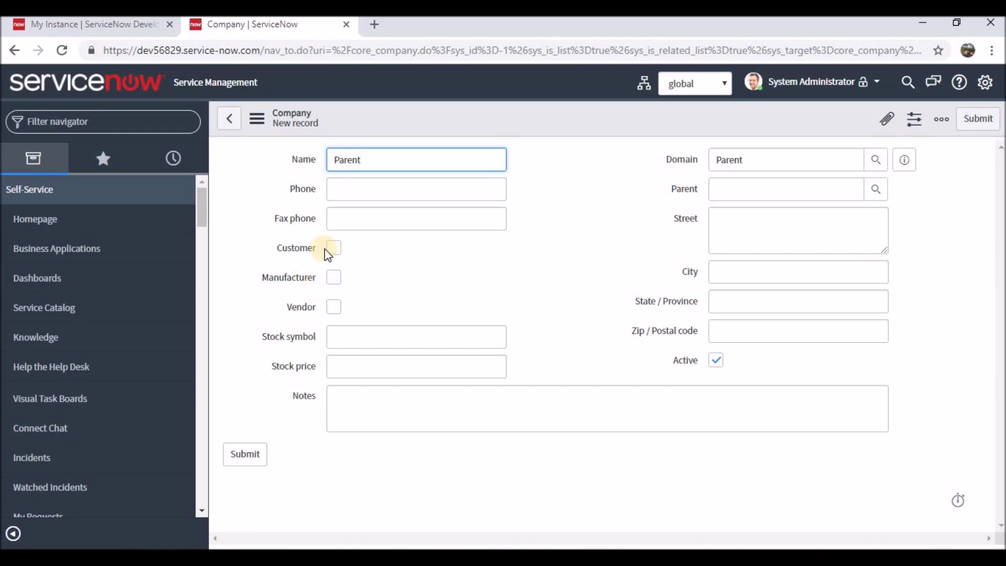
click(250, 457)
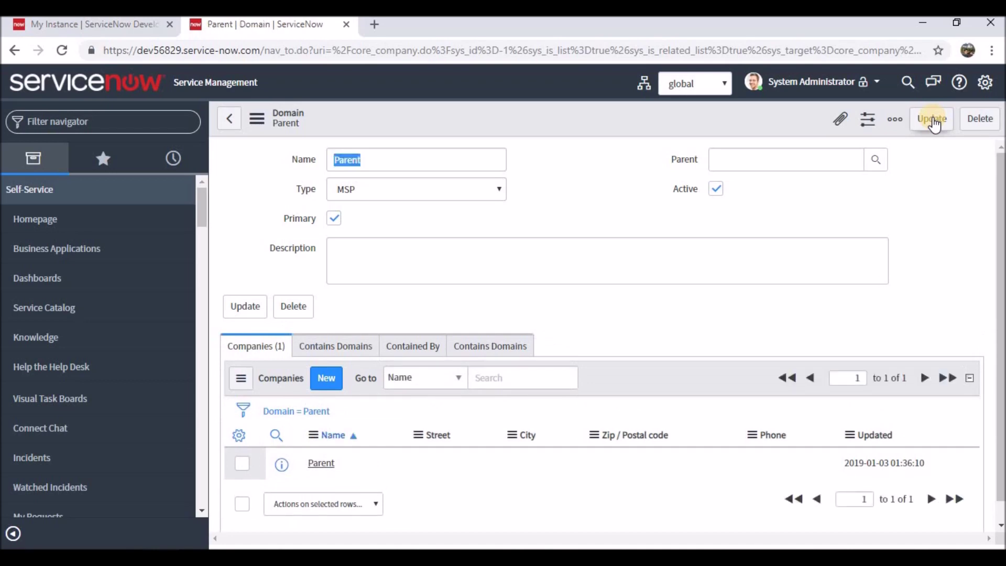
click(933, 119)
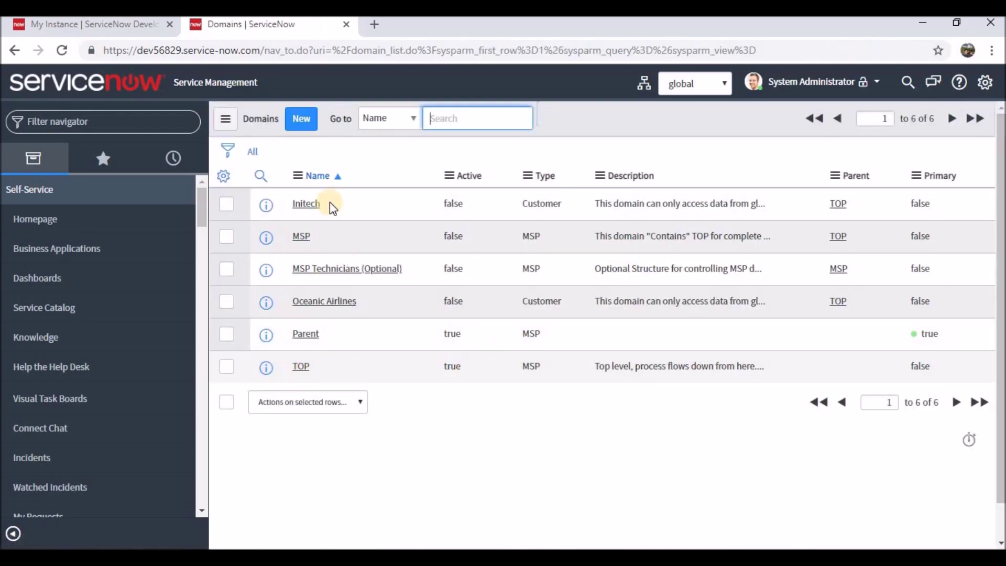
Step: Start a new domain named ABC with Parent as its parent domain
drag(332, 338, 267, 334)
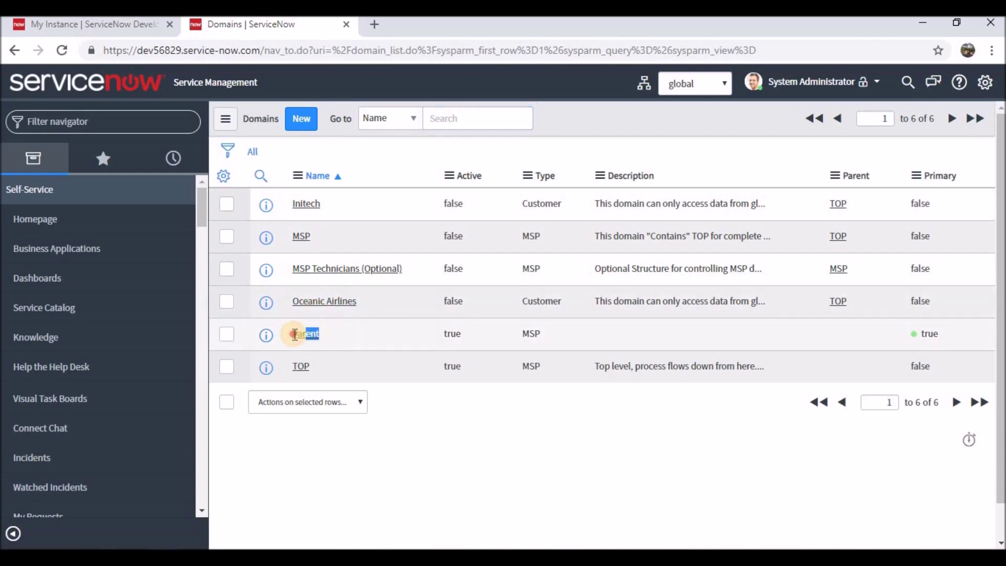
click(346, 156)
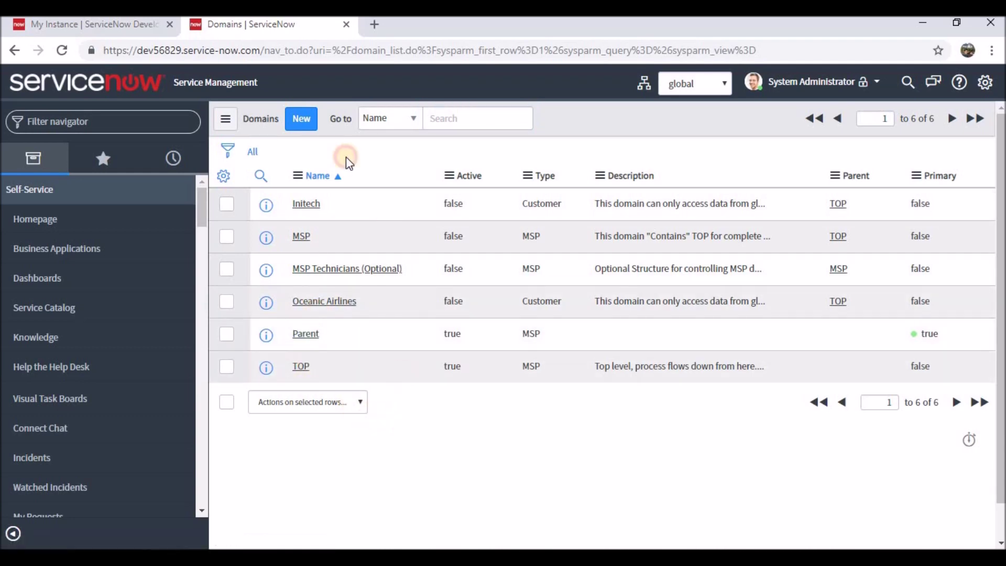
click(302, 119)
click(400, 160)
text(ABC)
click(778, 159)
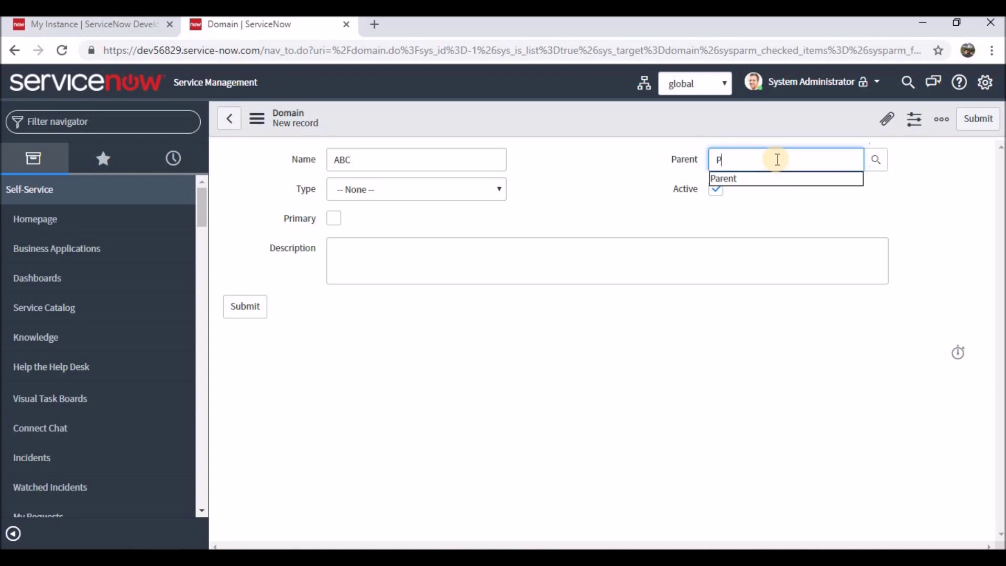
text(P)
key(Down)
key(Return)
Step: Set the ABC domain's type to Customer, submit it, and begin a new company
click(442, 188)
click(377, 231)
click(540, 198)
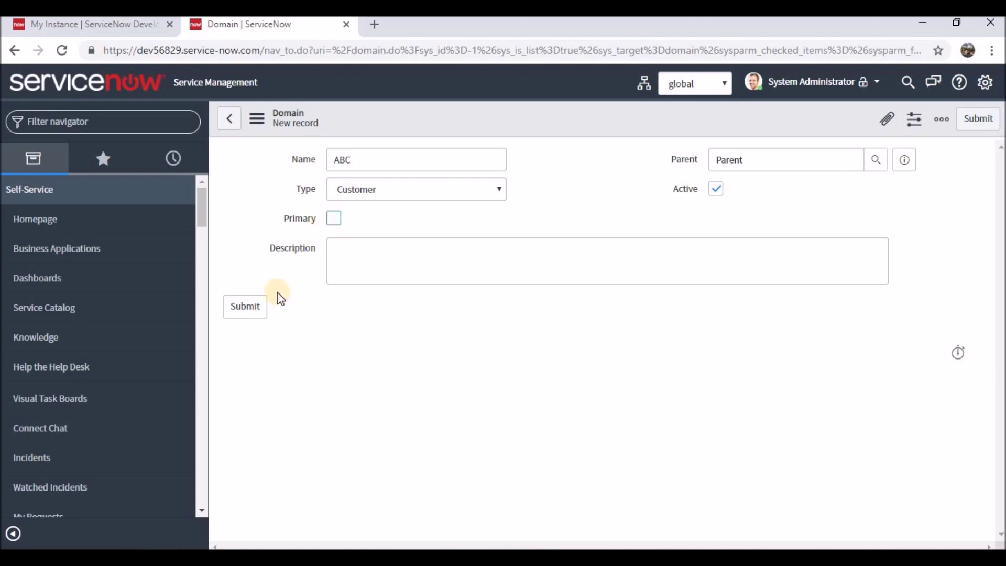
click(247, 306)
right_click(434, 133)
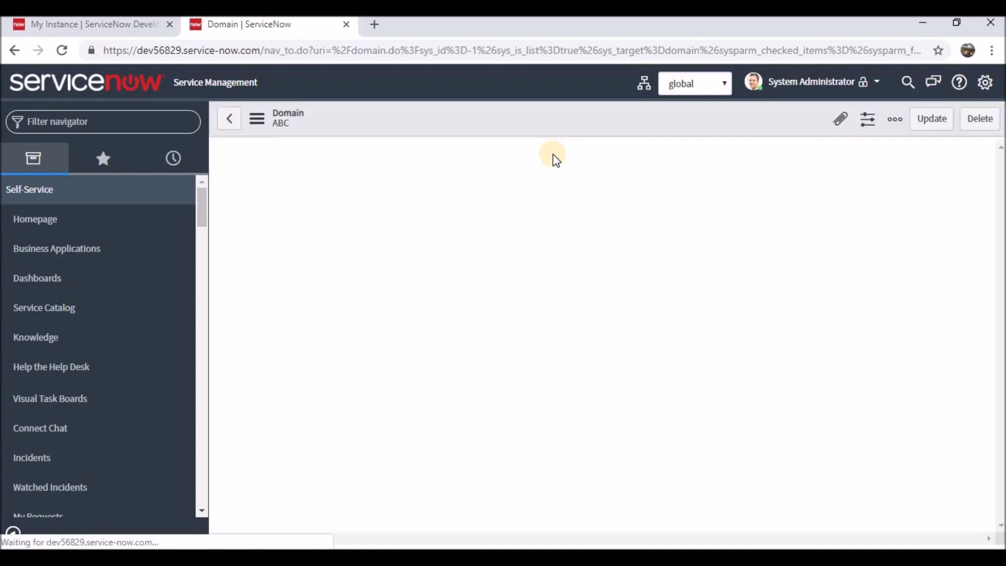
click(328, 374)
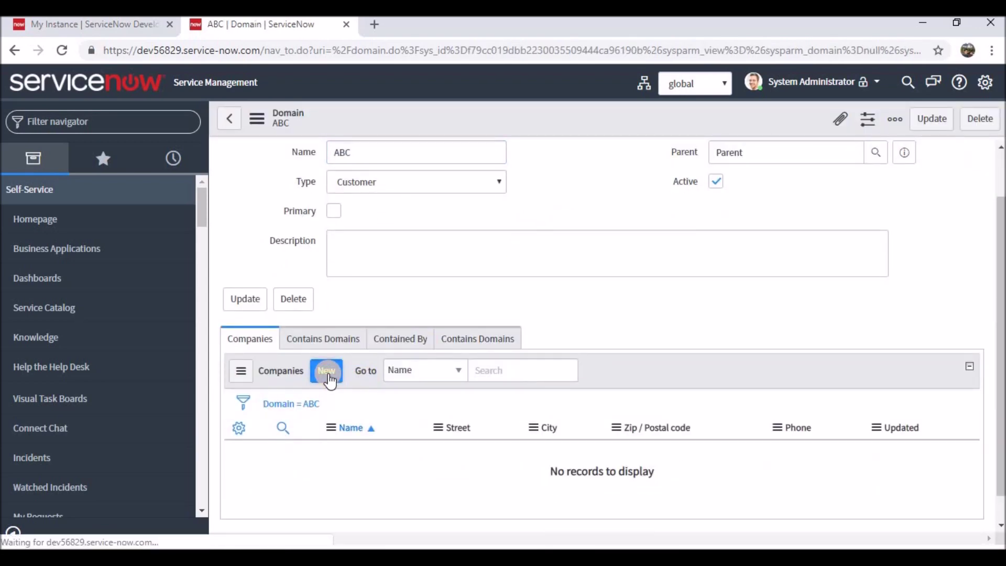
Step: Save customer company ABC, update the ABC domain, and return to the Domains list
click(393, 167)
text(ABC)
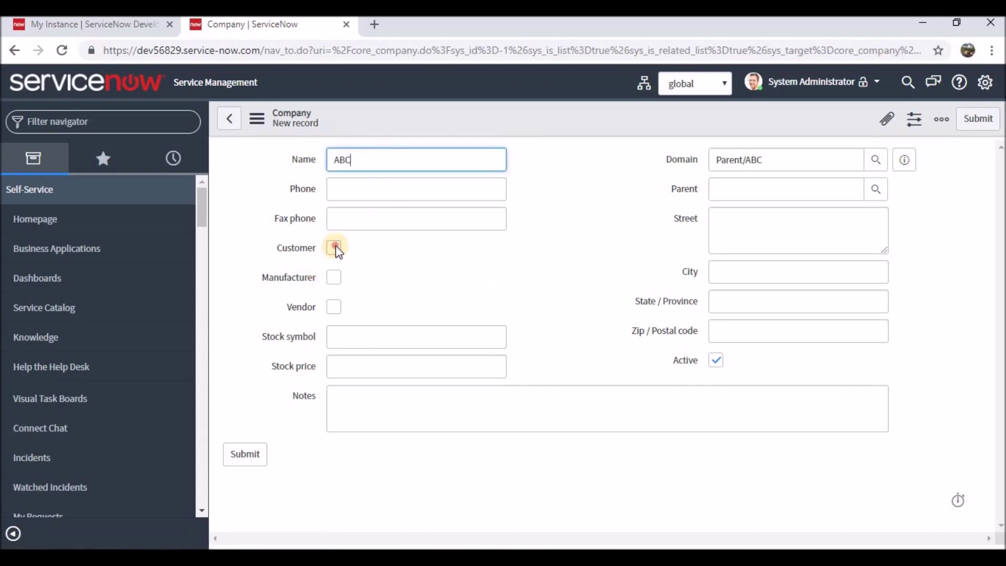
click(336, 250)
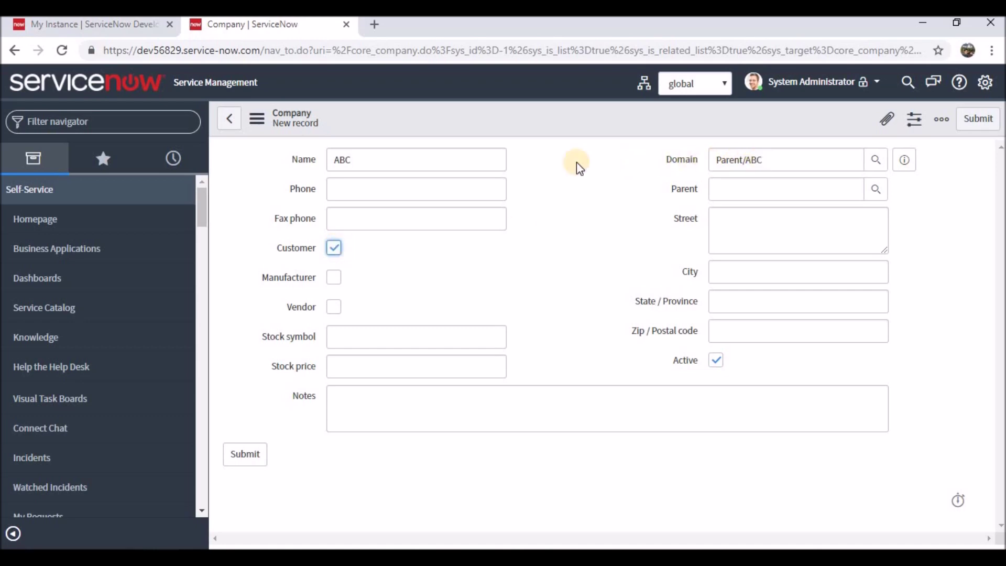
right_click(506, 119)
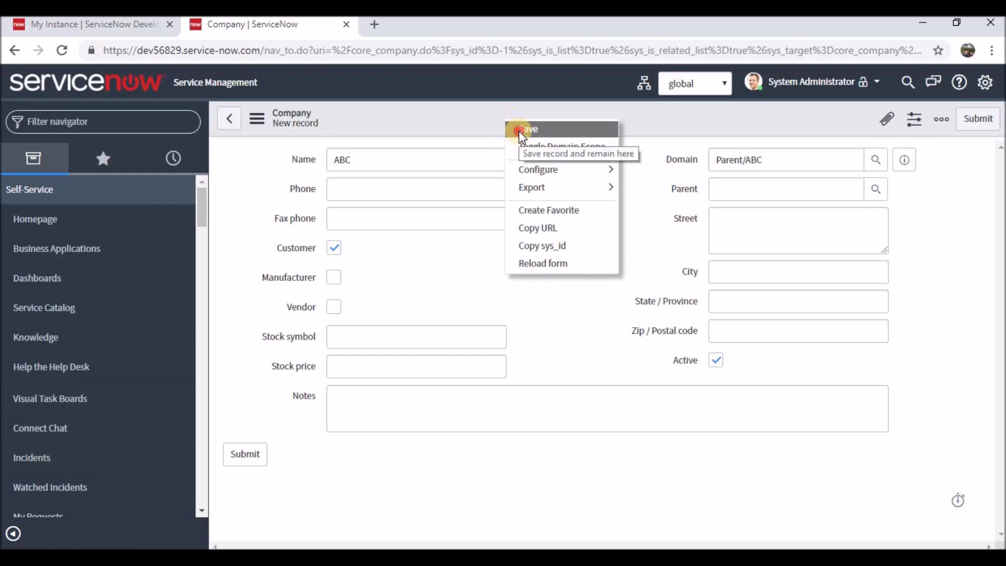
click(519, 131)
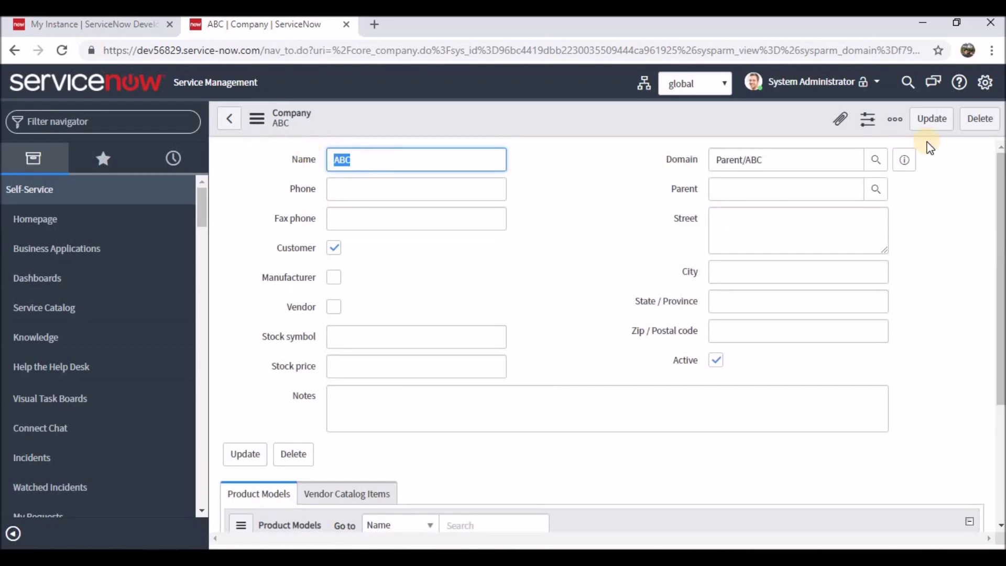
click(932, 120)
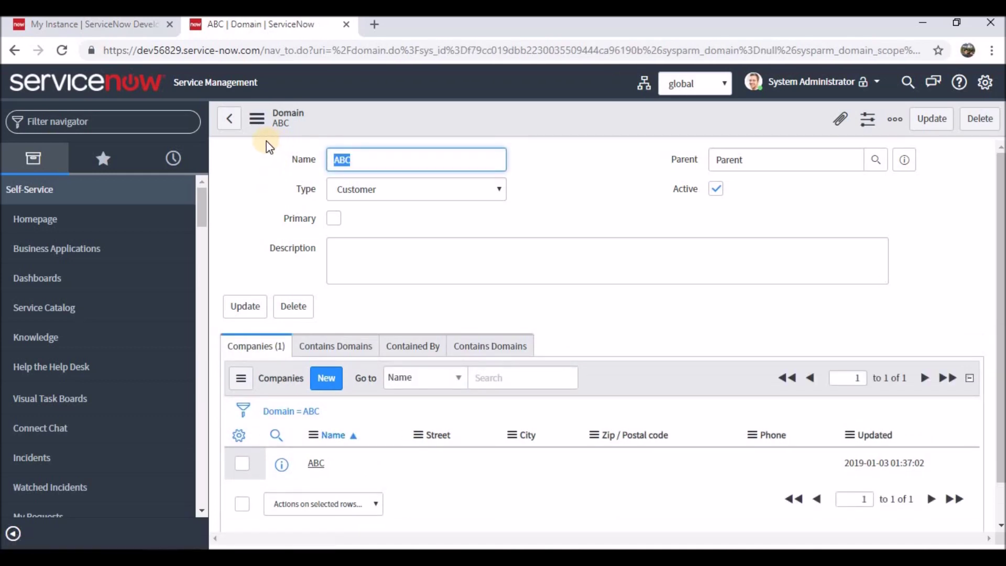
click(231, 120)
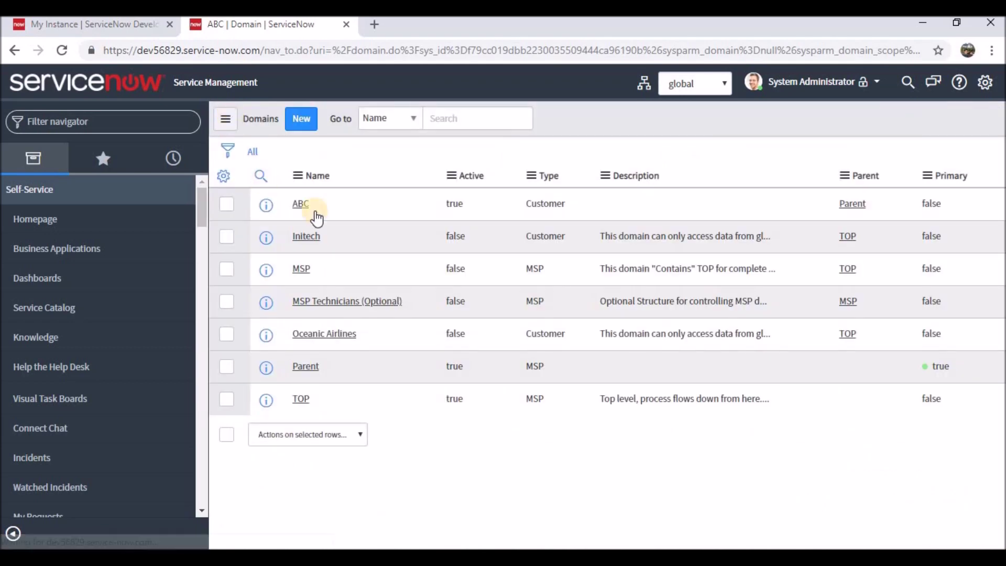
Step: Submit a new domain XYZ with parent Parent and type Customer
click(310, 133)
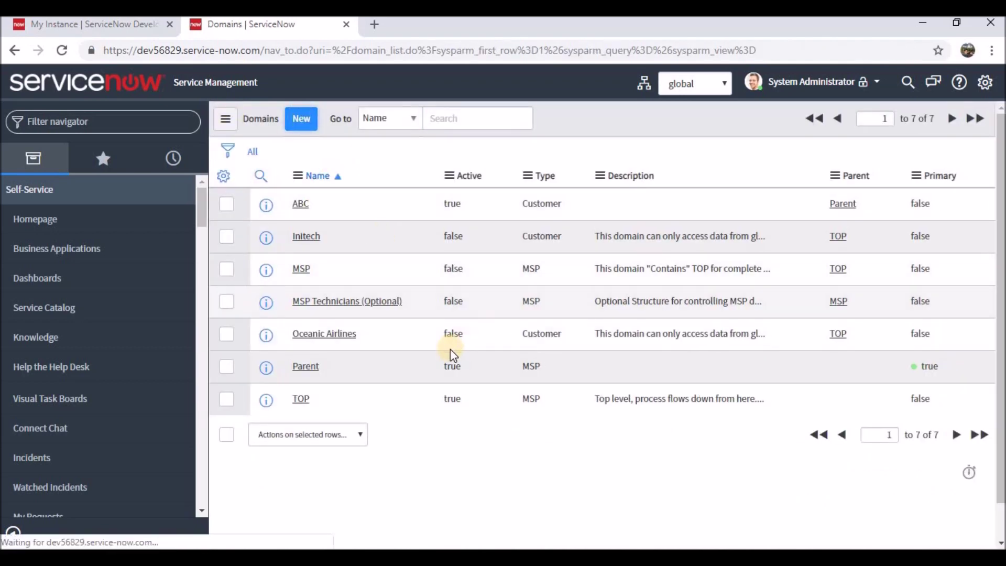
click(394, 164)
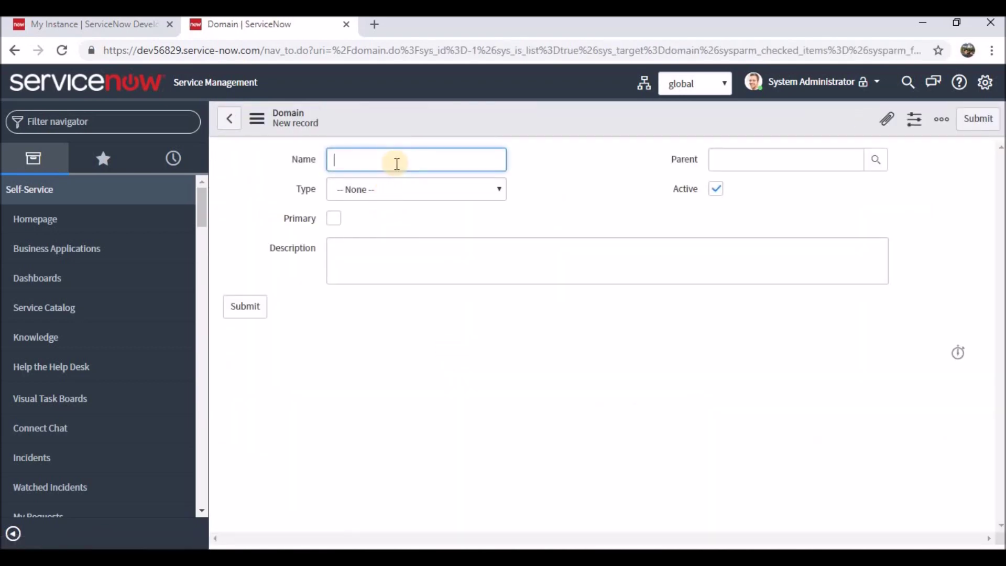
text(XYZ)
click(738, 163)
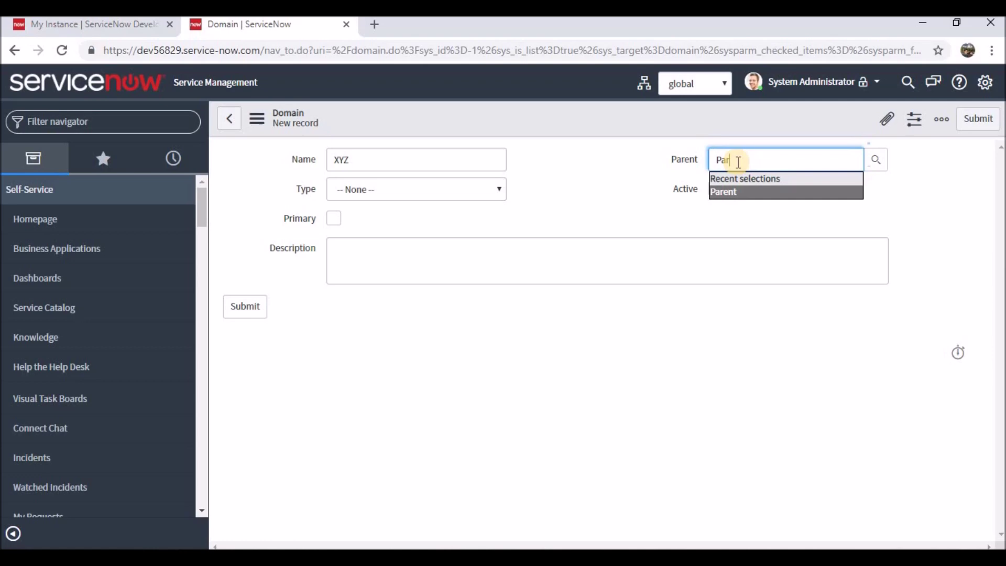
key(Return)
click(395, 190)
click(495, 233)
click(234, 310)
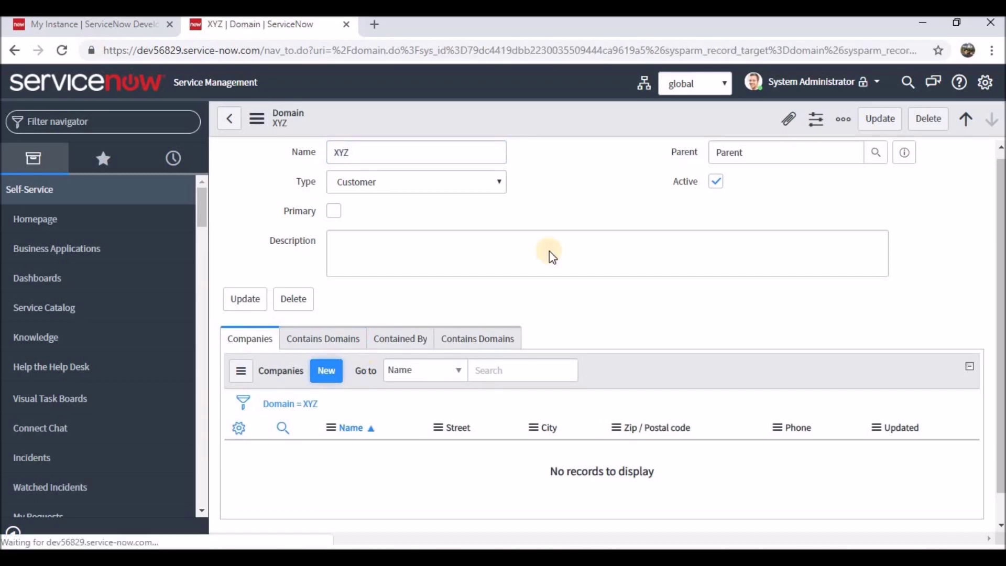
Step: Submit customer company XYZ under the XYZ domain, then update the domain record
click(414, 169)
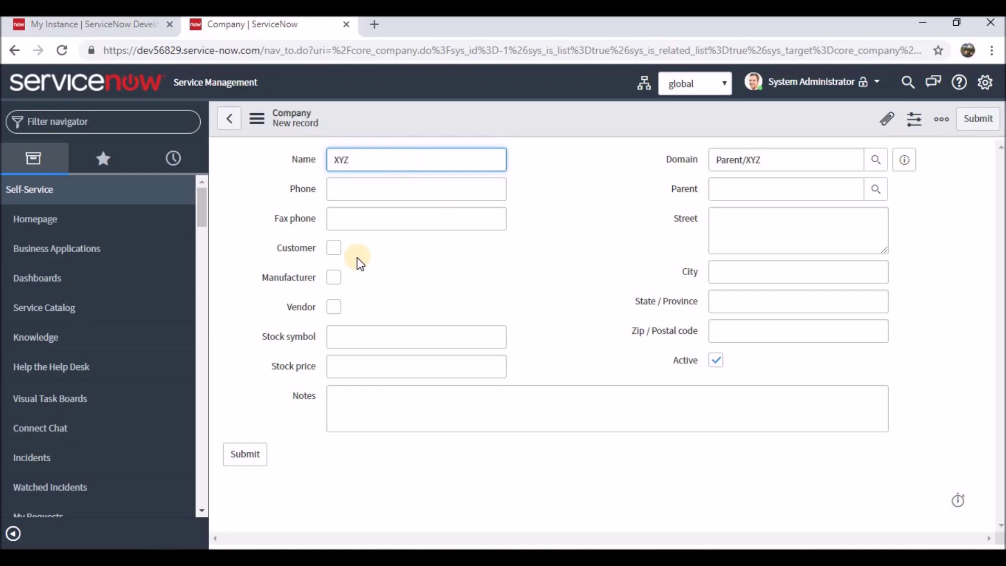
click(334, 248)
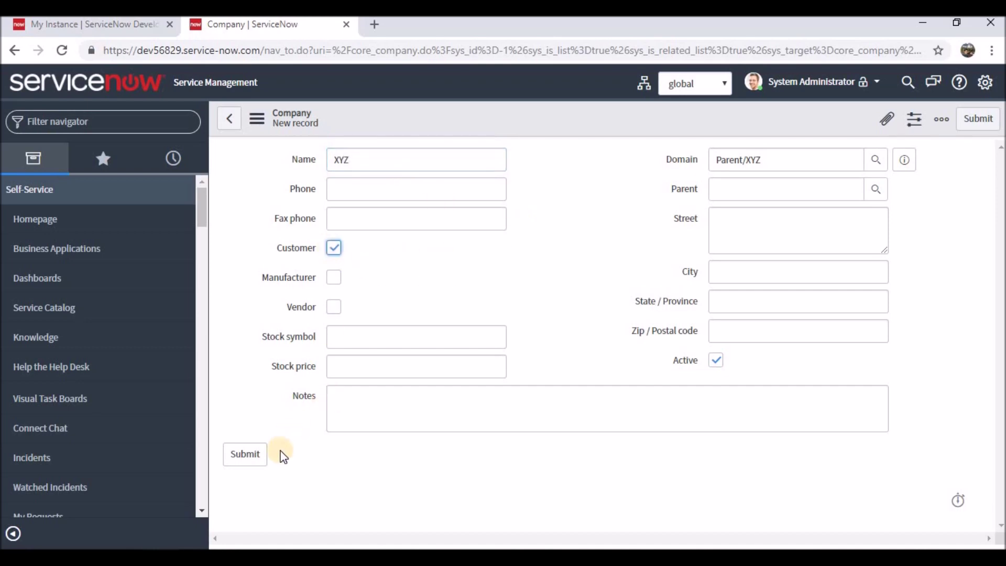
click(252, 460)
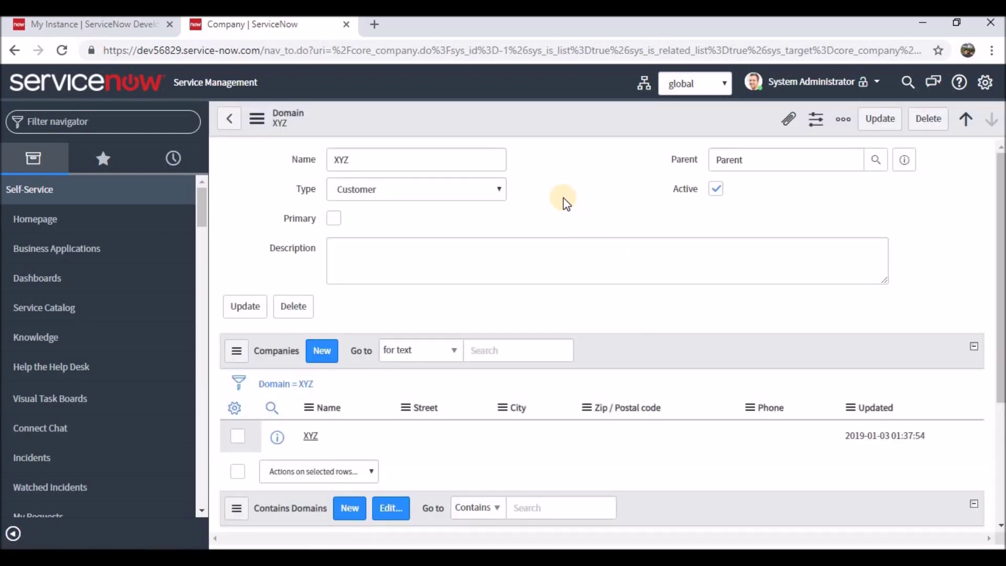
click(881, 122)
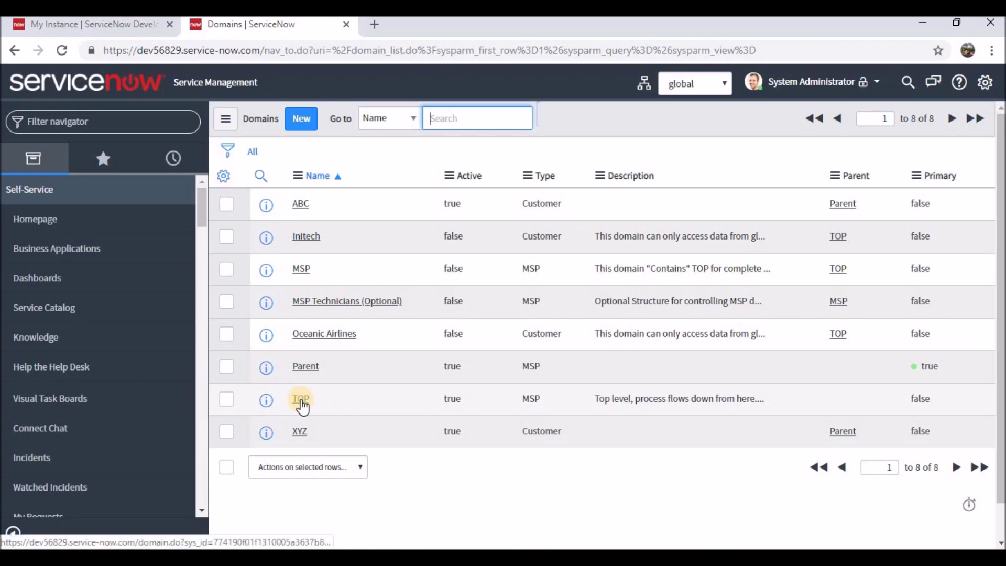
Step: Set the TOP domain's Active value to false in the list
double_click(456, 400)
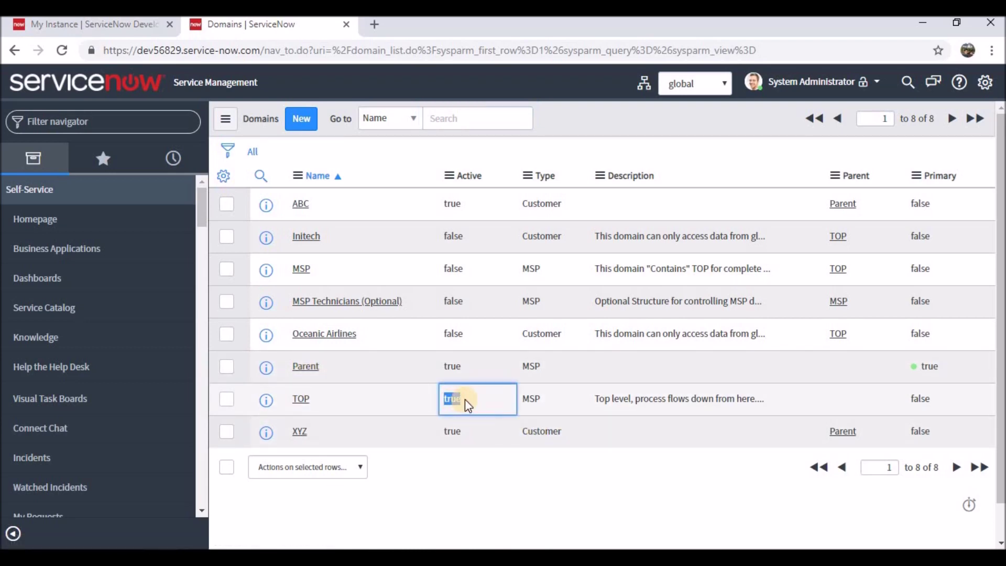
click(464, 401)
click(465, 432)
click(511, 399)
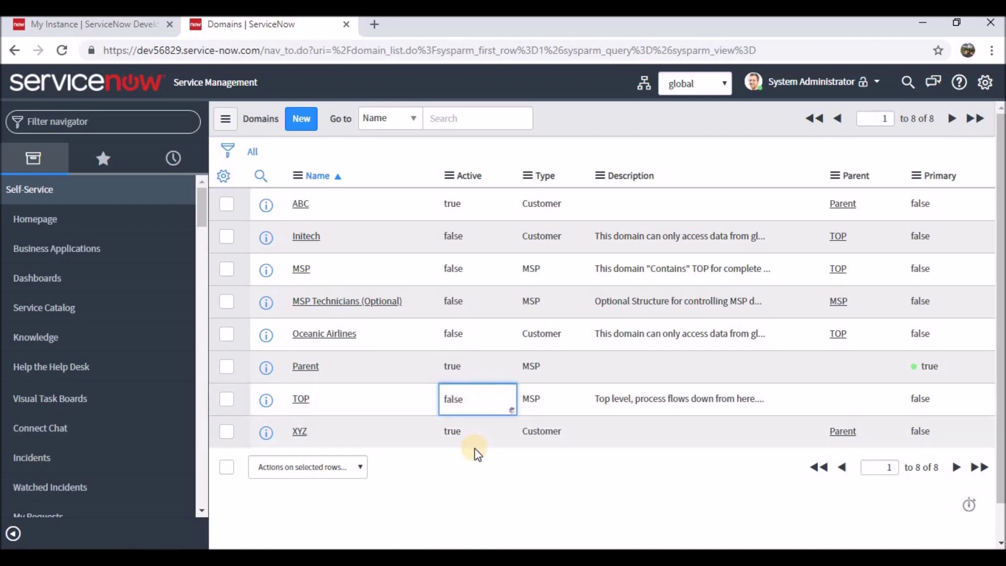
Step: Filter the Domains list to Active = true, leaving ABC, Parent and XYZ
right_click(458, 203)
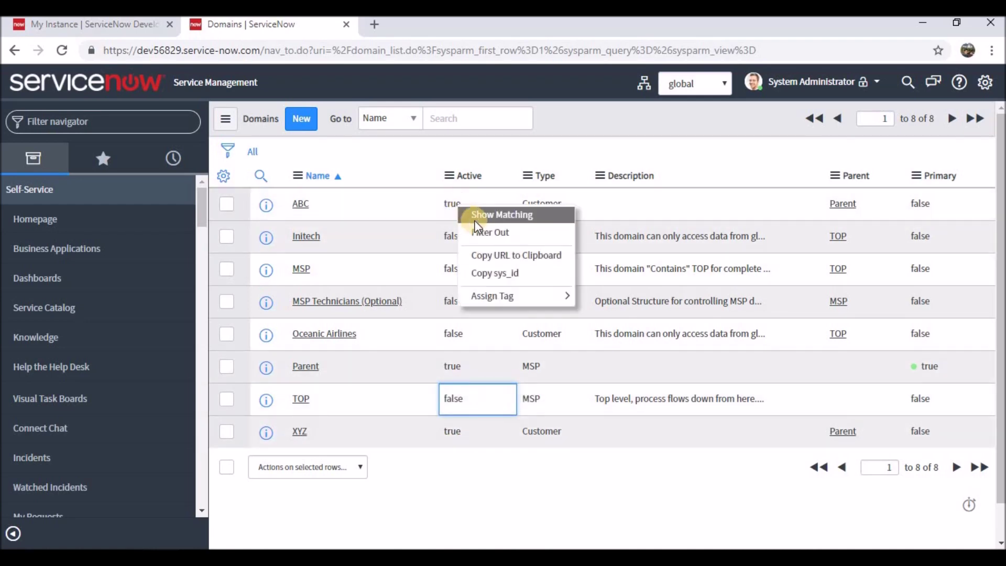
click(480, 215)
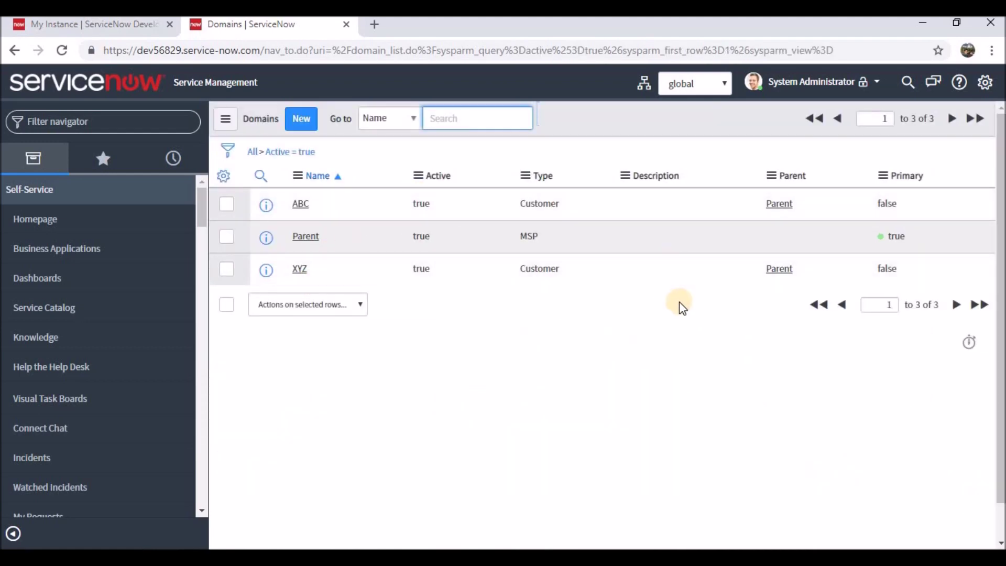
click(773, 241)
double_click(769, 241)
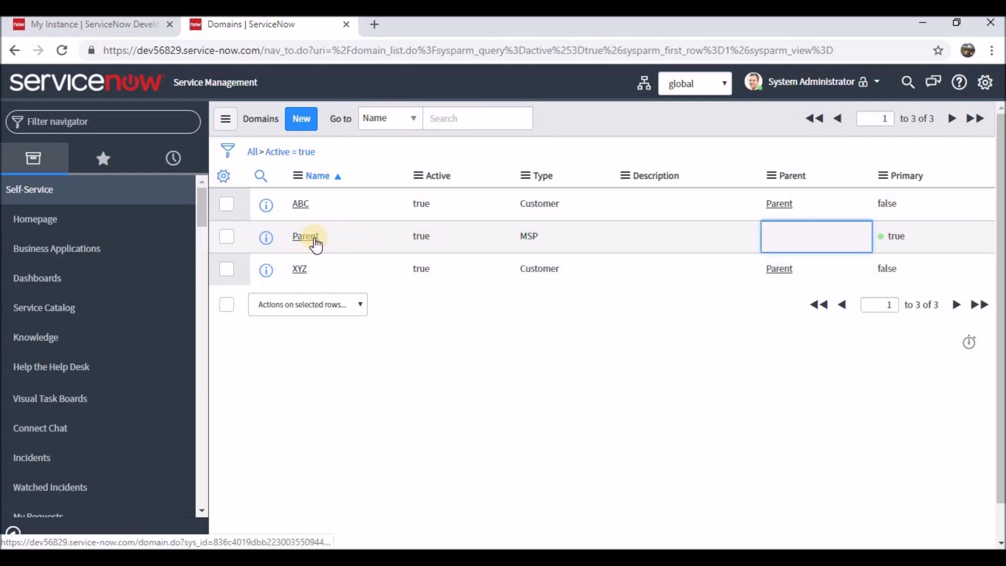
Step: Keep the global domain scope and open Domain Admin > Configuration via the 'domain' filter
click(697, 84)
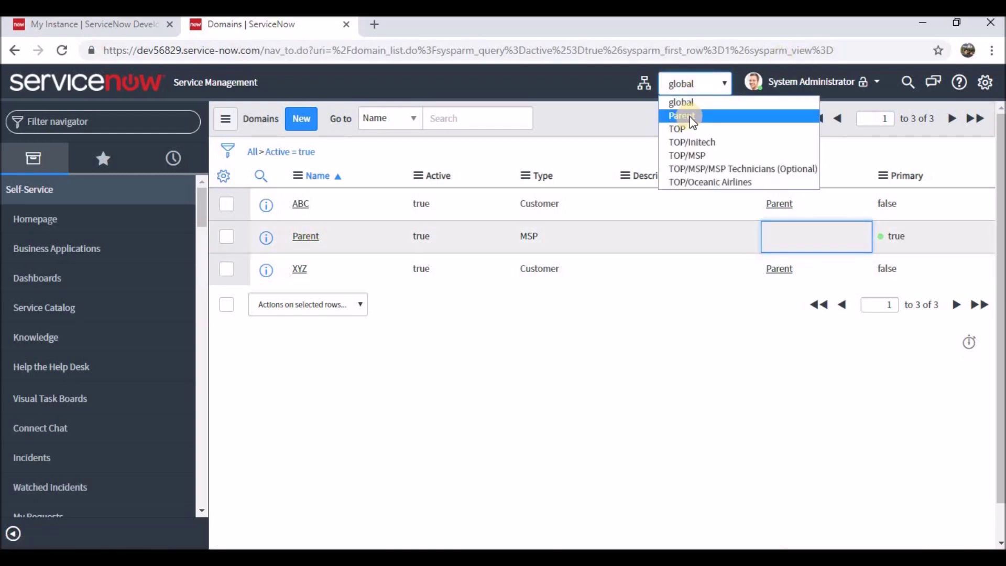
click(477, 334)
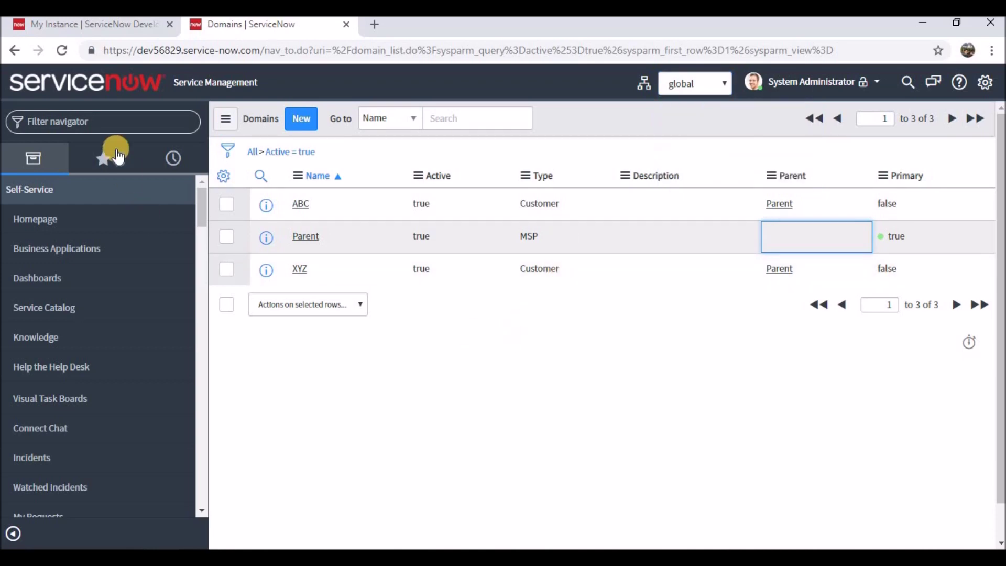
click(117, 121)
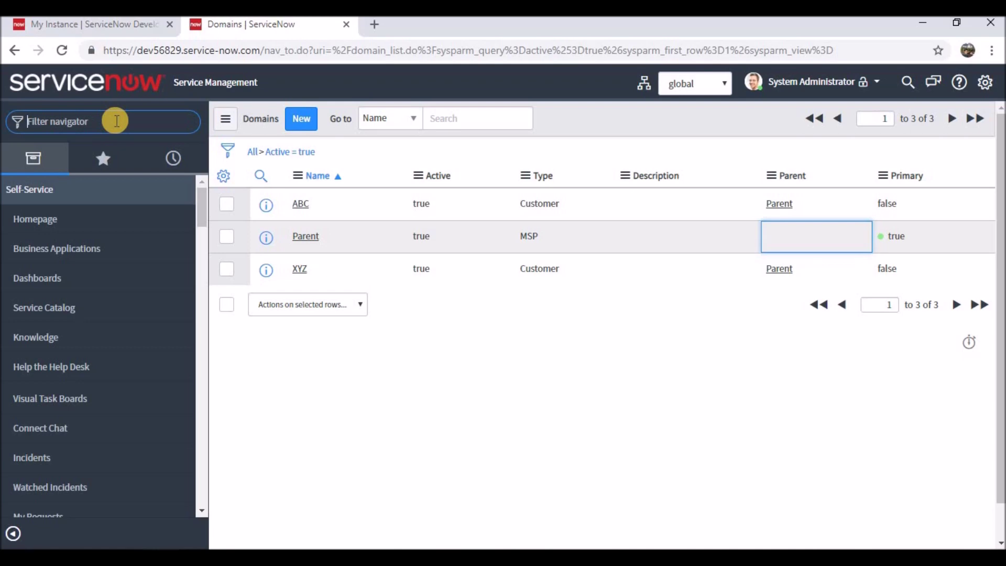
text(domain)
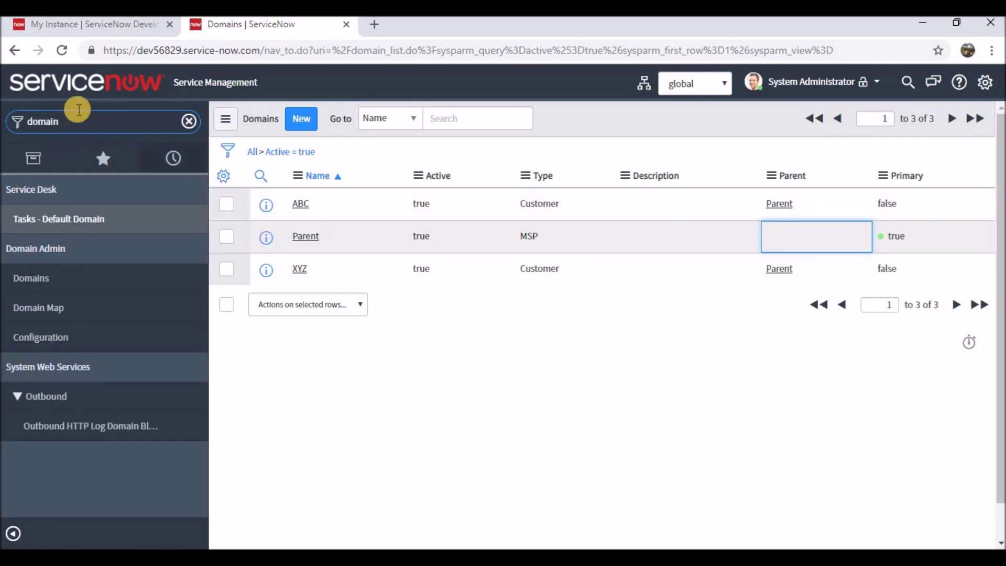
click(50, 345)
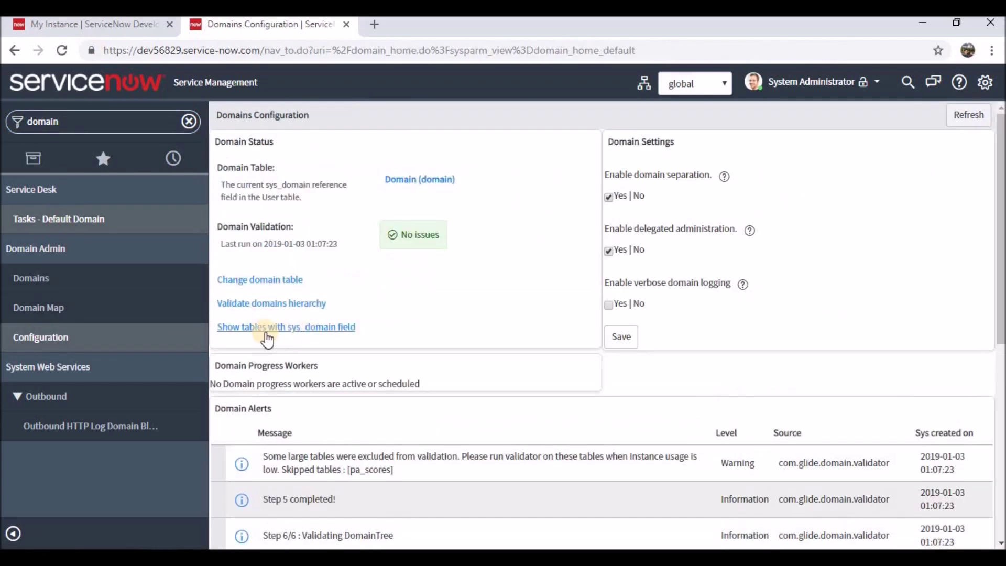
Step: Run 'Validate domains hierarchy' twice, closing the results after each run
click(261, 304)
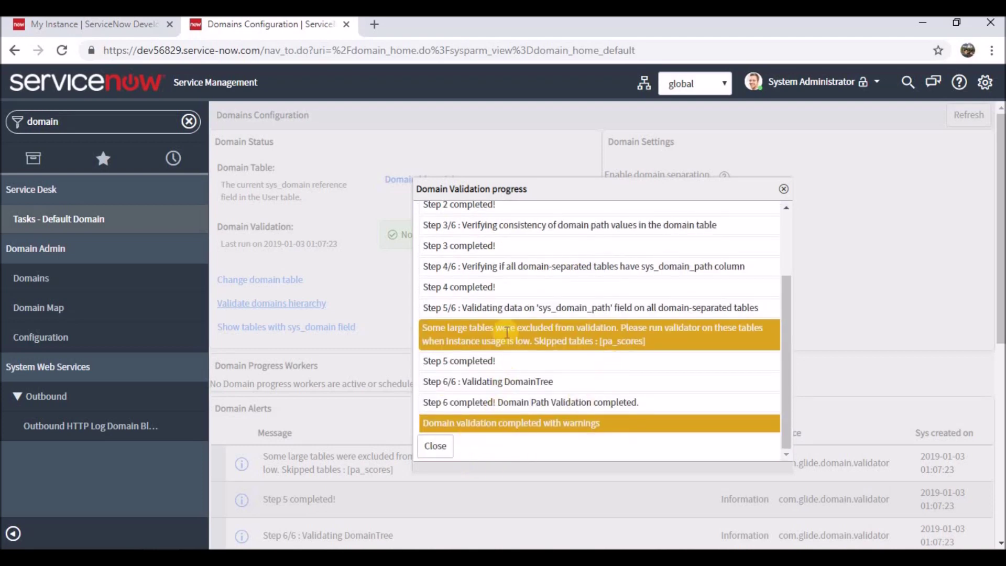
click(436, 445)
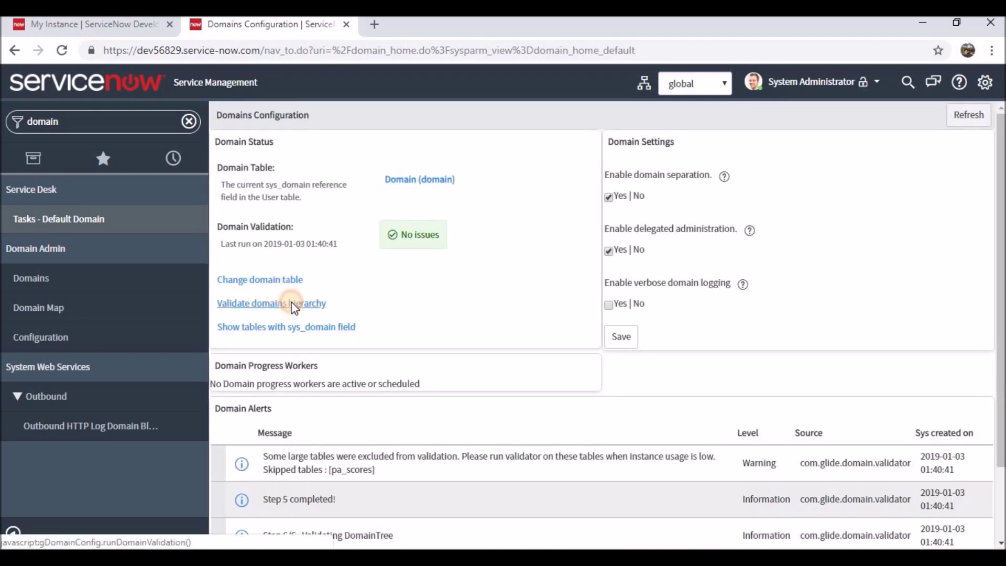
click(292, 307)
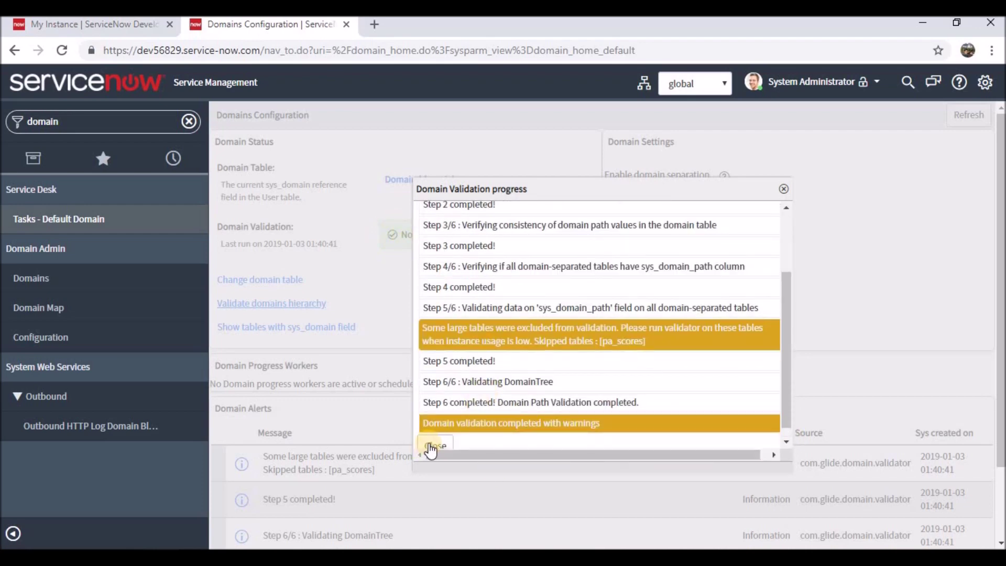
click(429, 444)
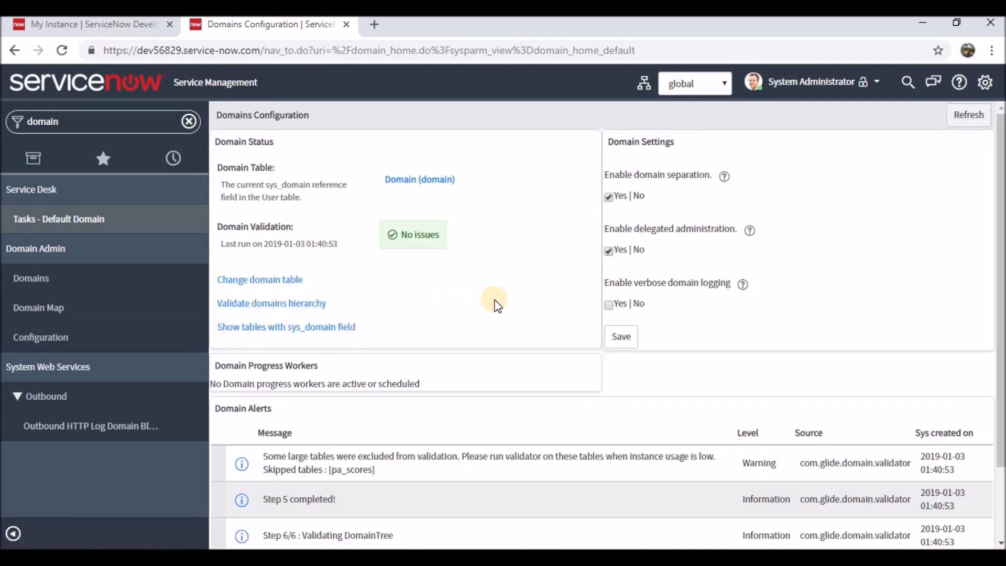
click(489, 51)
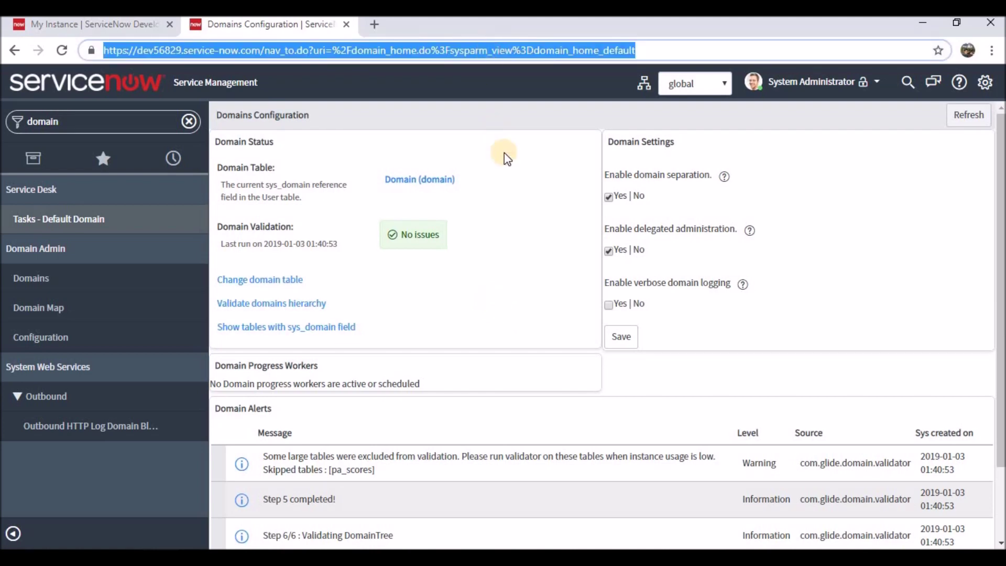
key(Return)
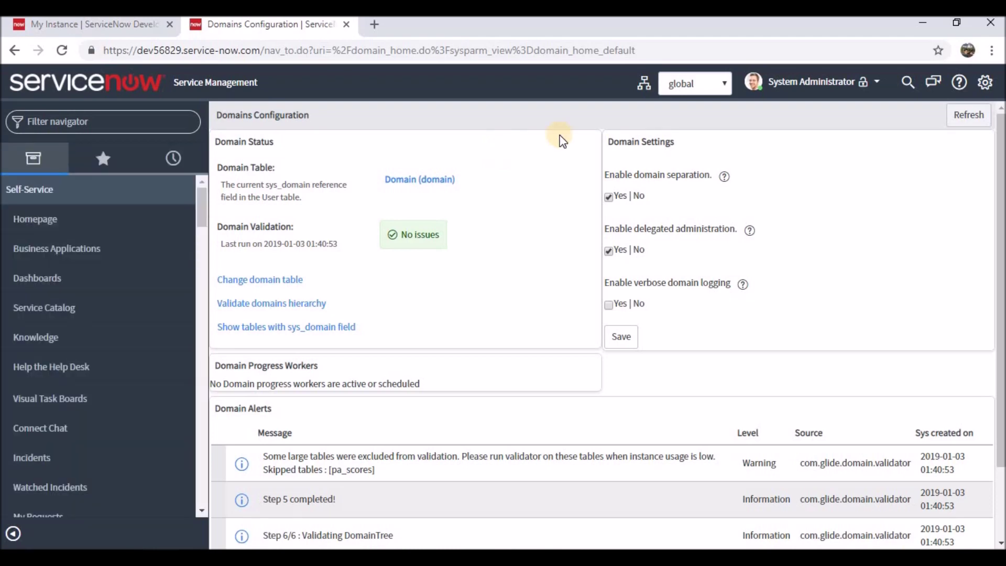
click(703, 87)
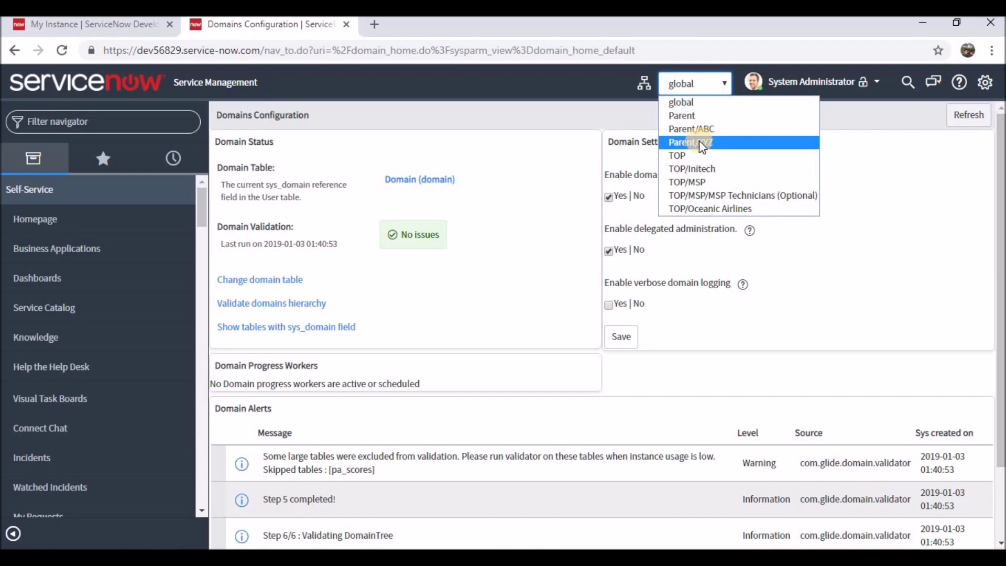
click(114, 124)
text(domain)
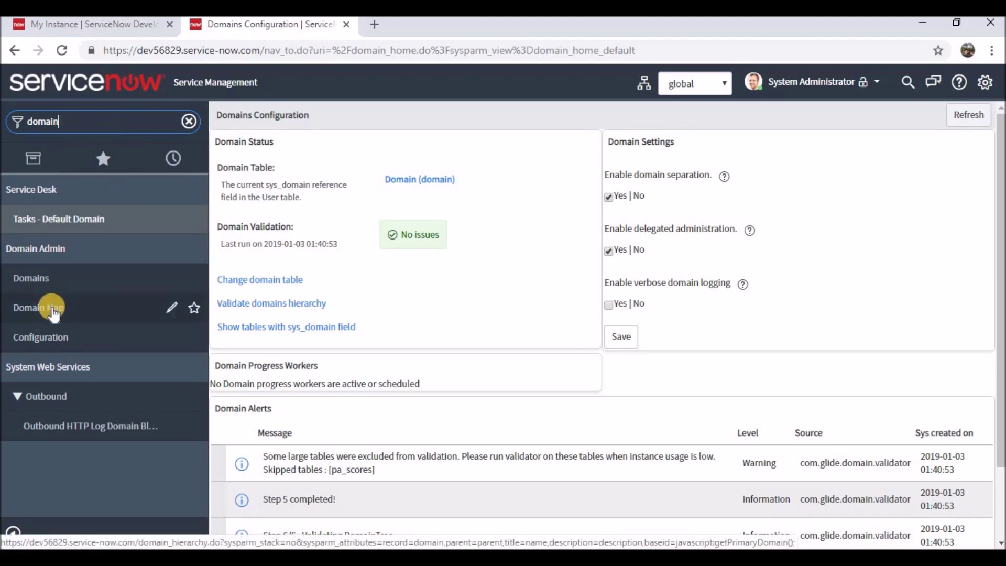
Step: View the Domain Map showing Parent with ABC and XYZ, then open Domain Admin > Domains
click(54, 312)
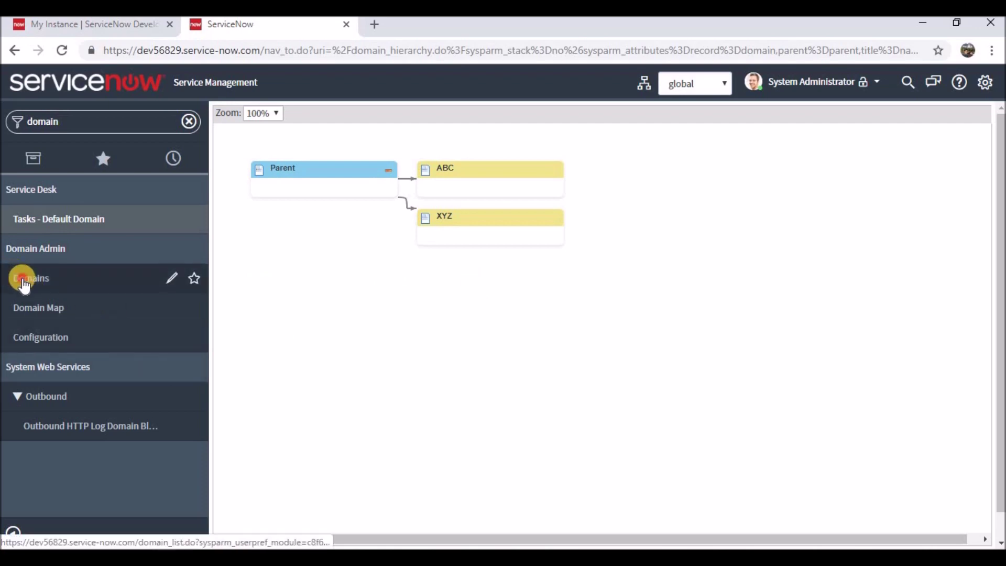
click(56, 285)
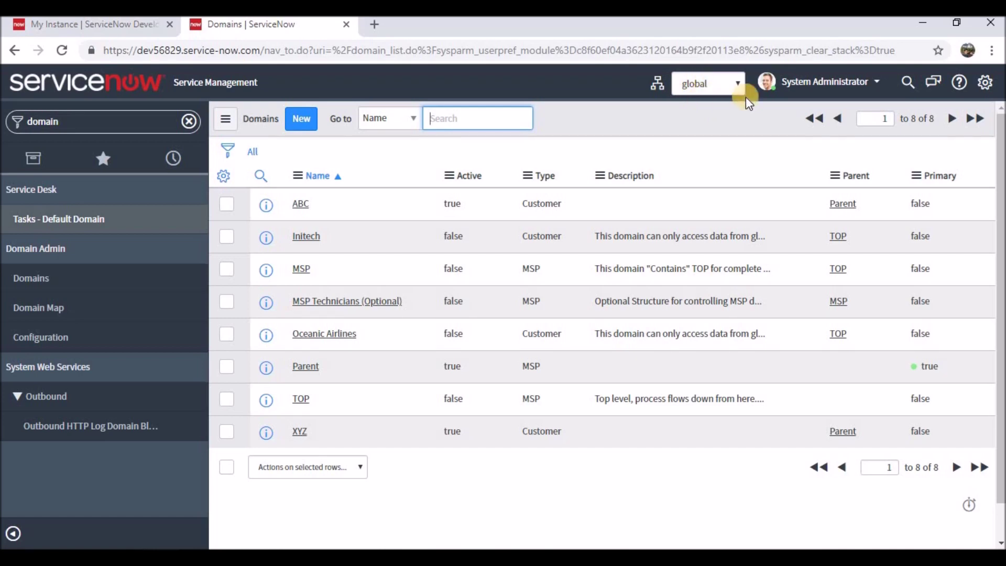
Step: Log out and back in, then check the domain picker while keeping global scope
click(840, 82)
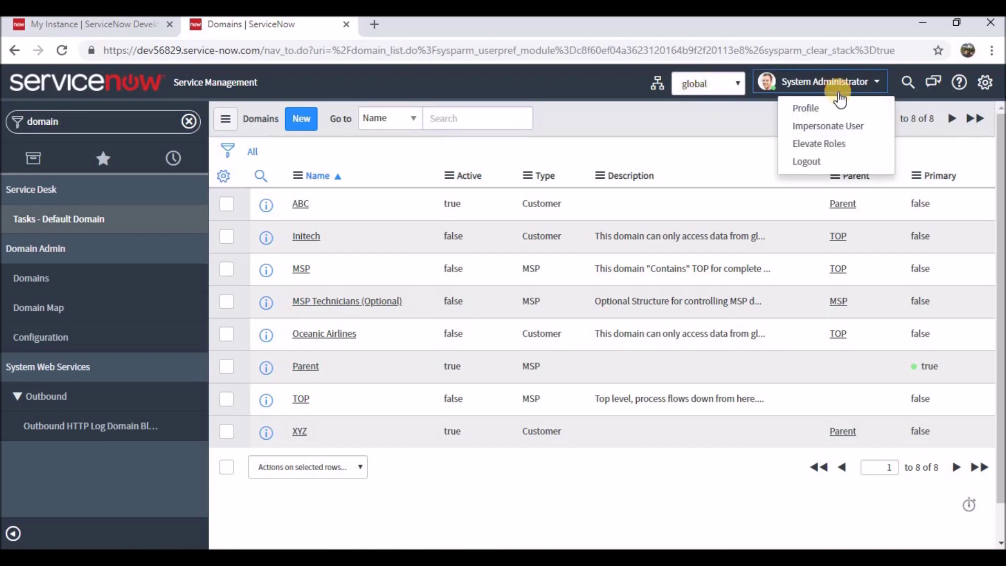
click(811, 162)
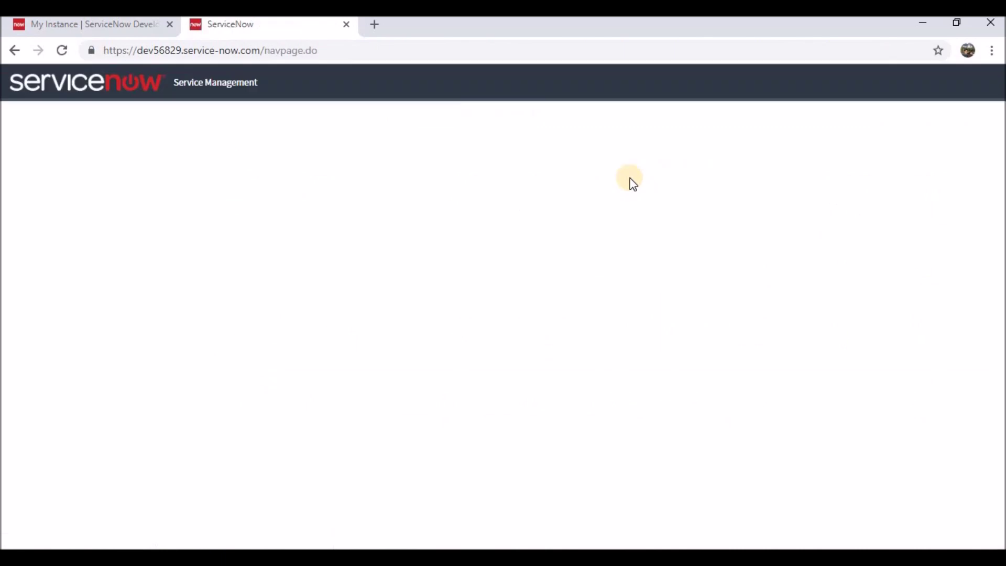
click(176, 234)
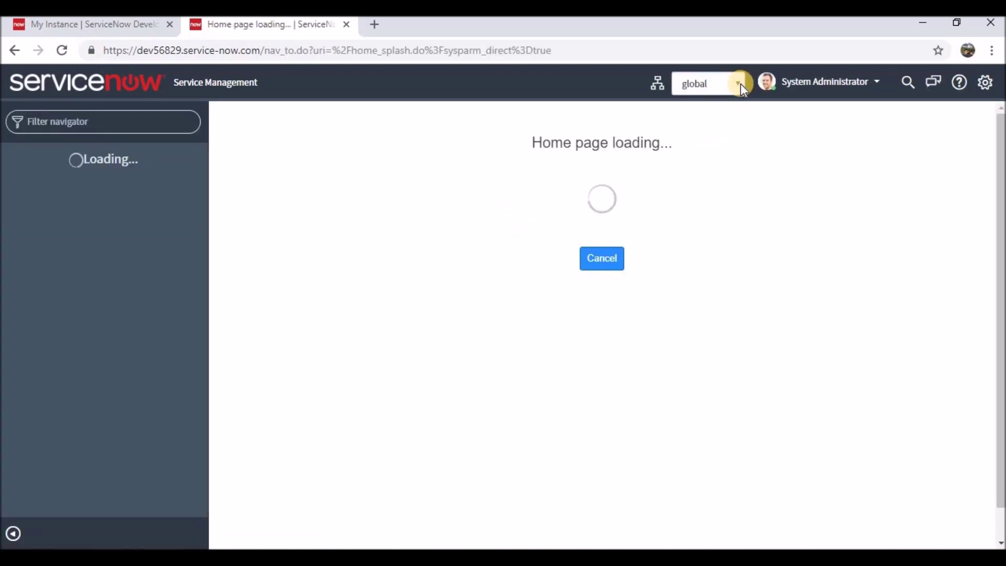
click(735, 86)
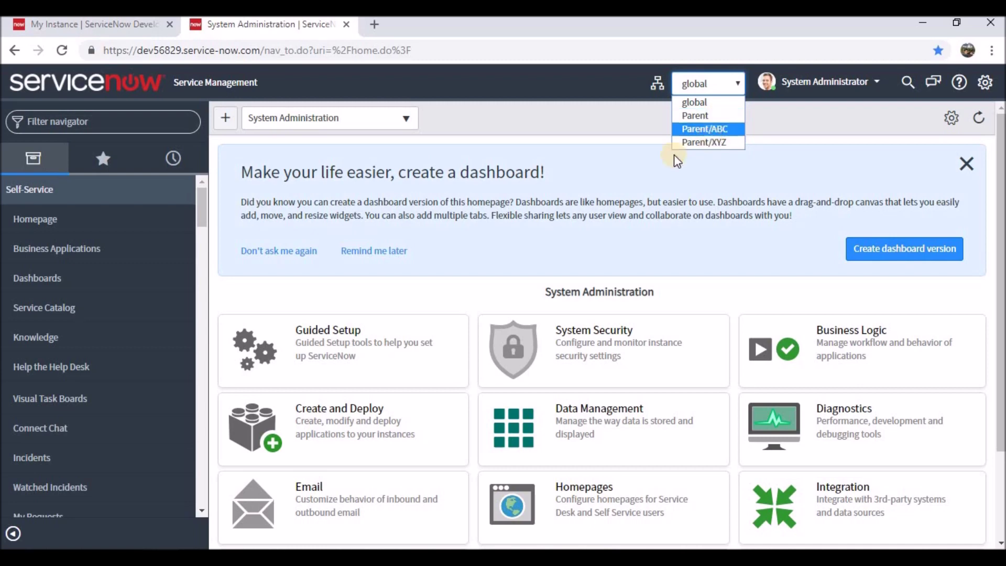
click(494, 180)
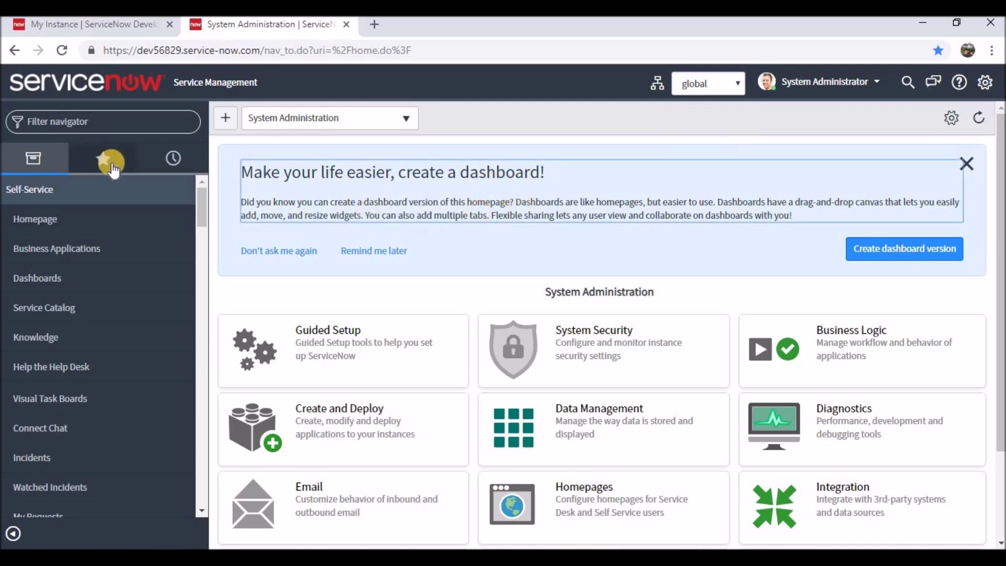
click(103, 123)
Step: Start a new user from User Administration > Users with user ID testUser and first name Test
text(users)
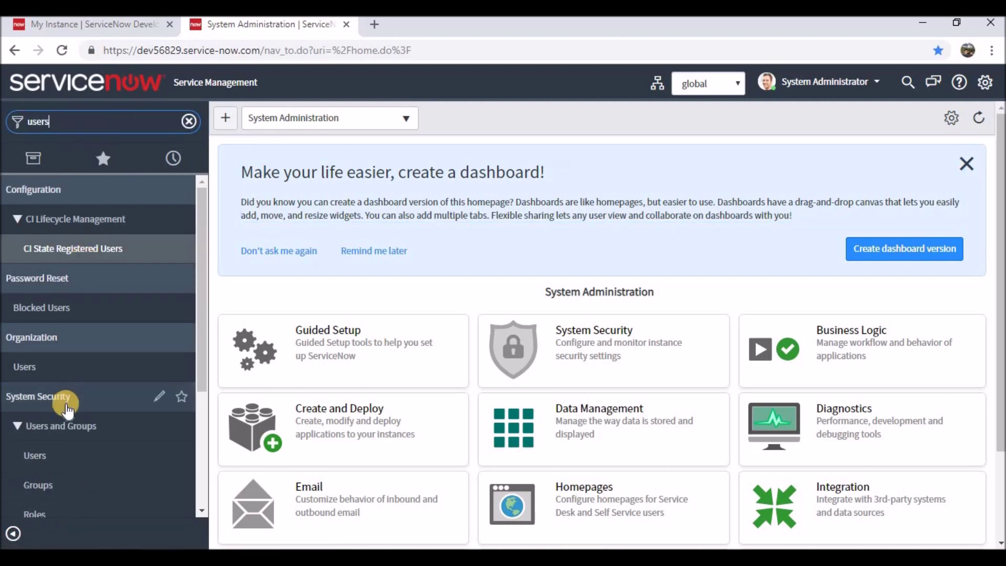
scroll(69, 401, down, 3)
scroll(152, 407, down, 1)
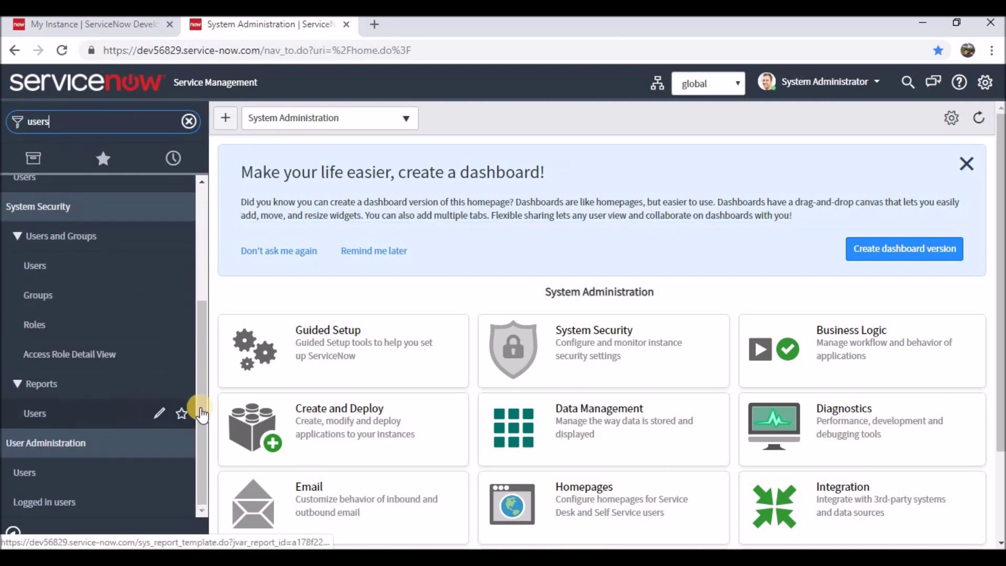
click(30, 474)
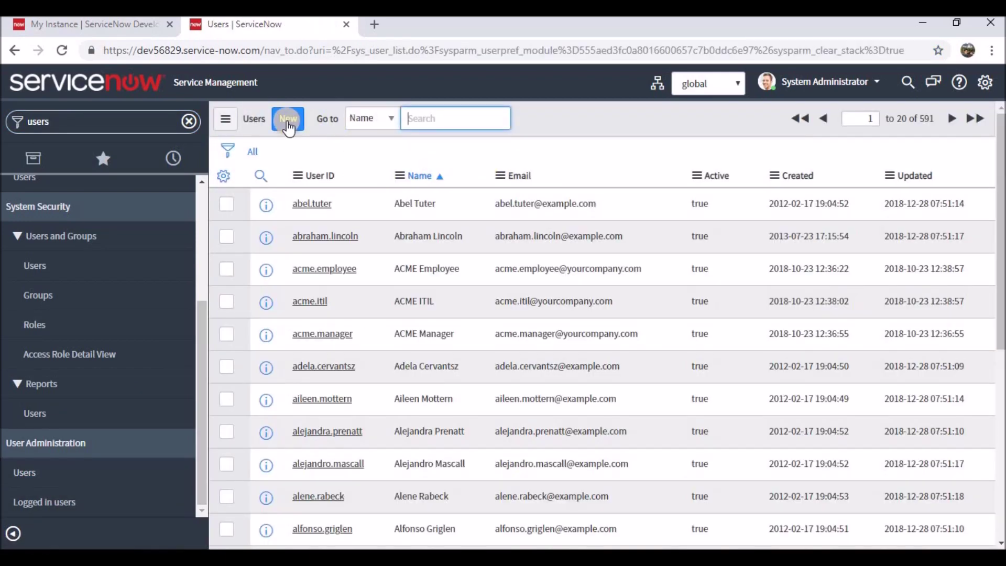
click(287, 118)
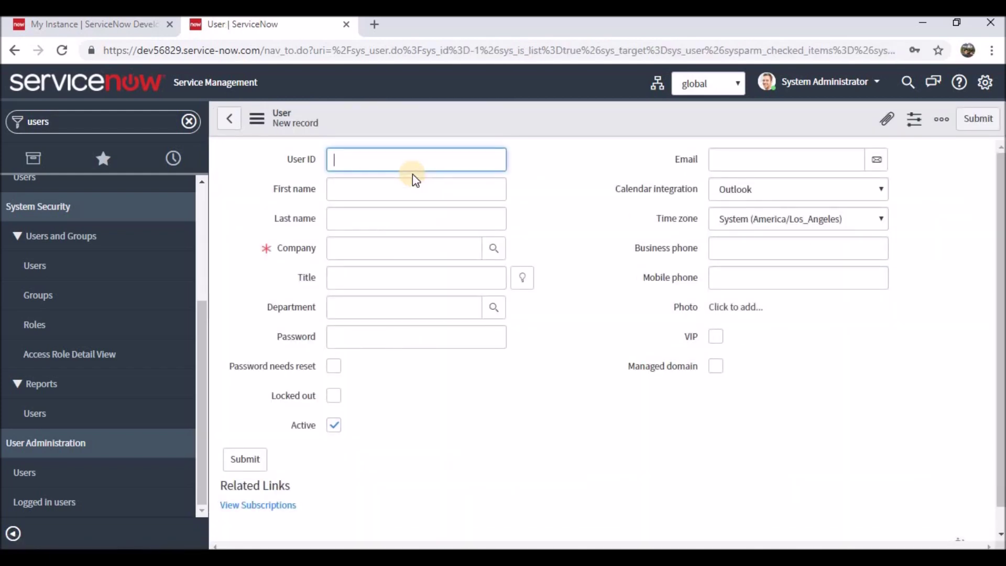
text(testUser)
click(405, 187)
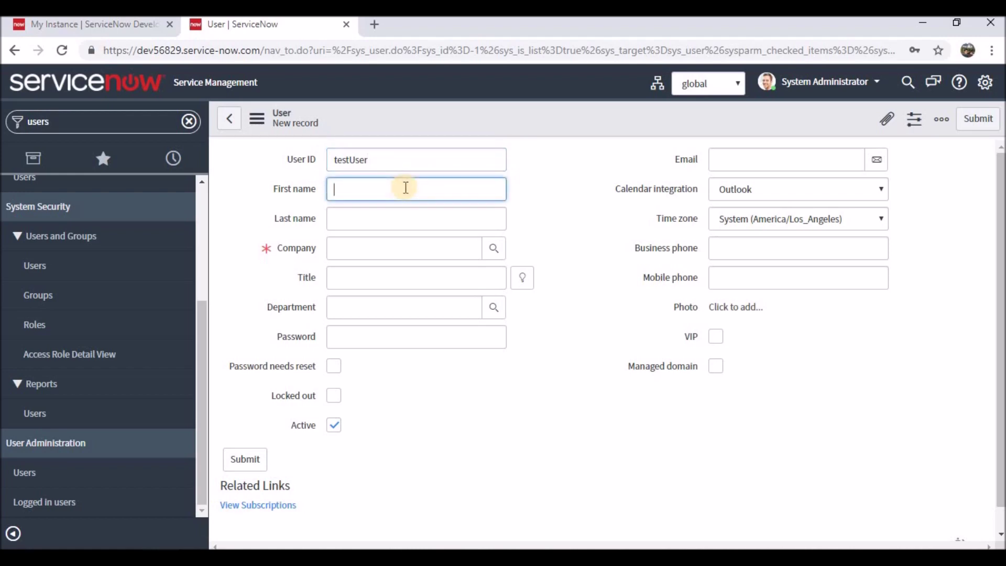
text(Test)
key(Tab)
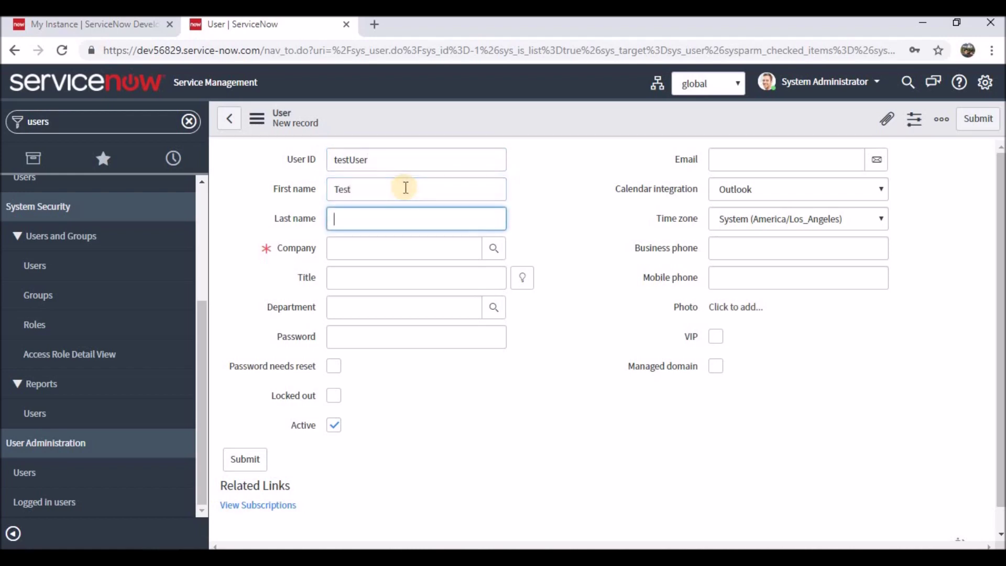
Step: Set the new user's company to ABC and save the record
click(404, 247)
text(ABC)
click(716, 366)
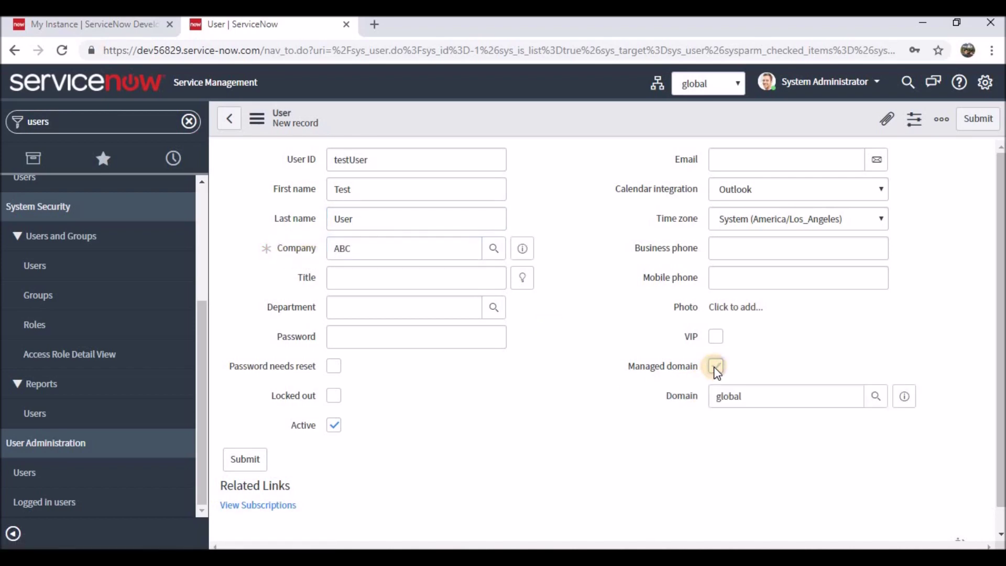
drag(743, 396, 714, 396)
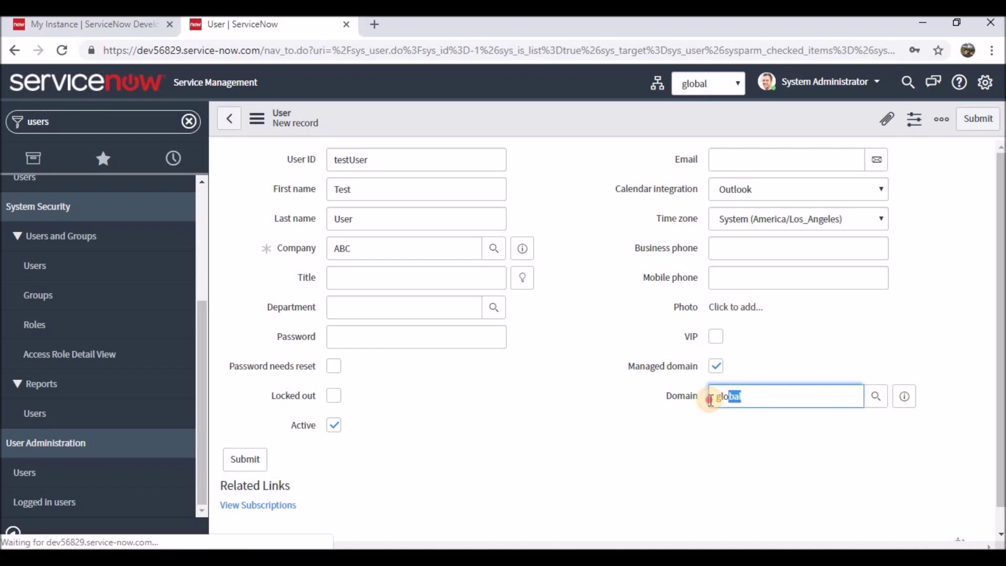
click(716, 367)
click(364, 249)
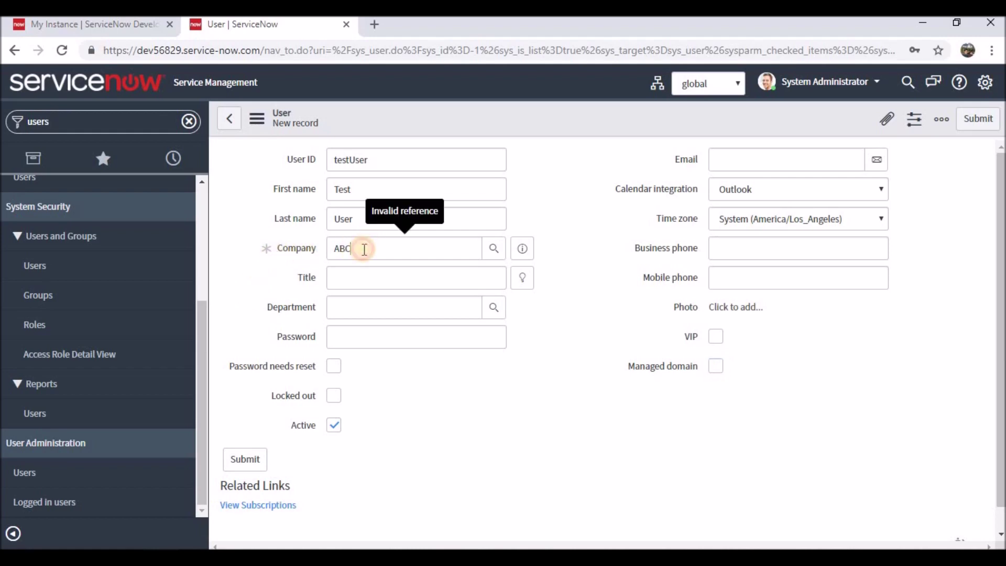
right_click(596, 120)
click(616, 131)
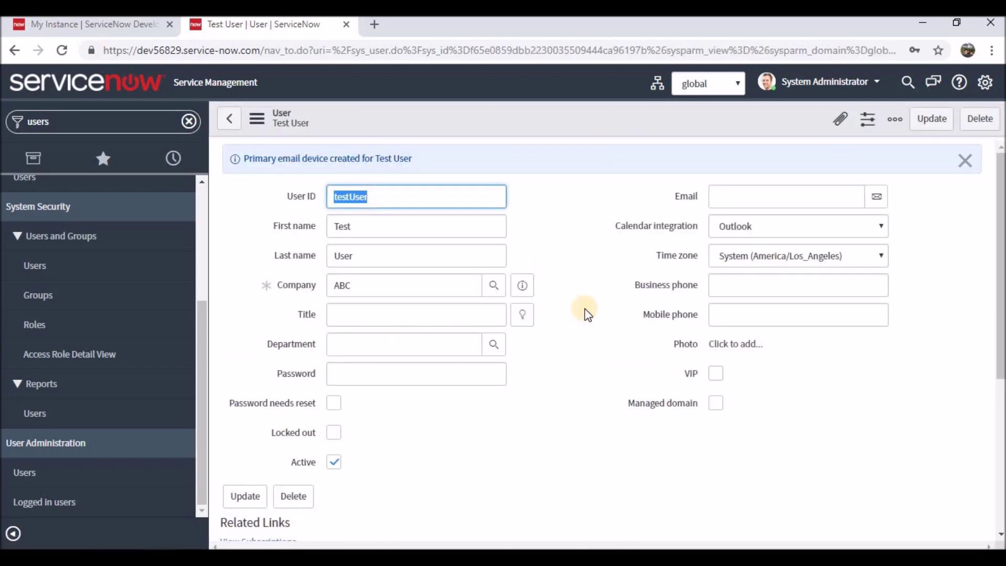
Step: Leave Managed domain enabled for Test User and keep the session domain at global
click(716, 403)
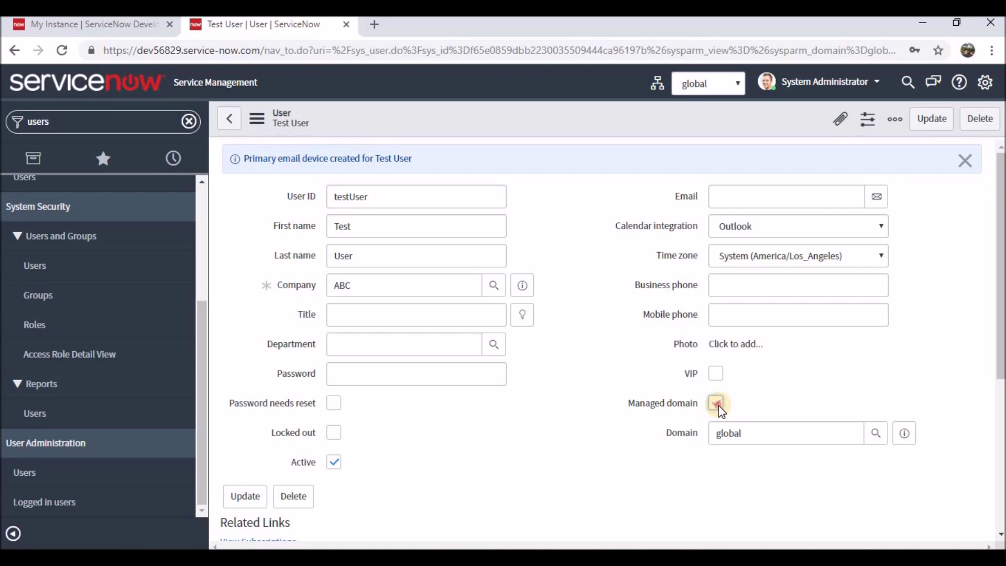
click(718, 405)
click(718, 406)
scroll(551, 224, down, 5)
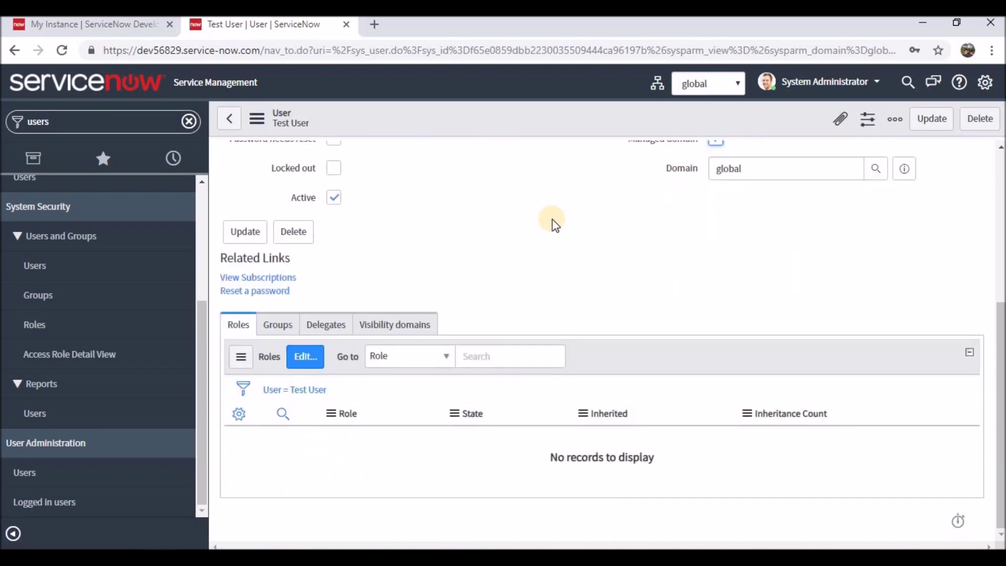
scroll(555, 226, up, 5)
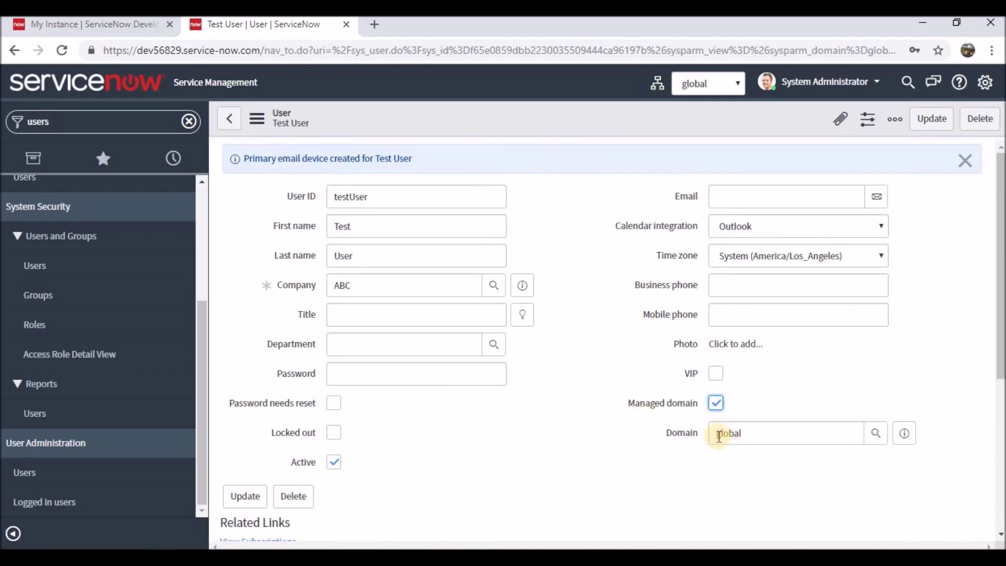
click(722, 87)
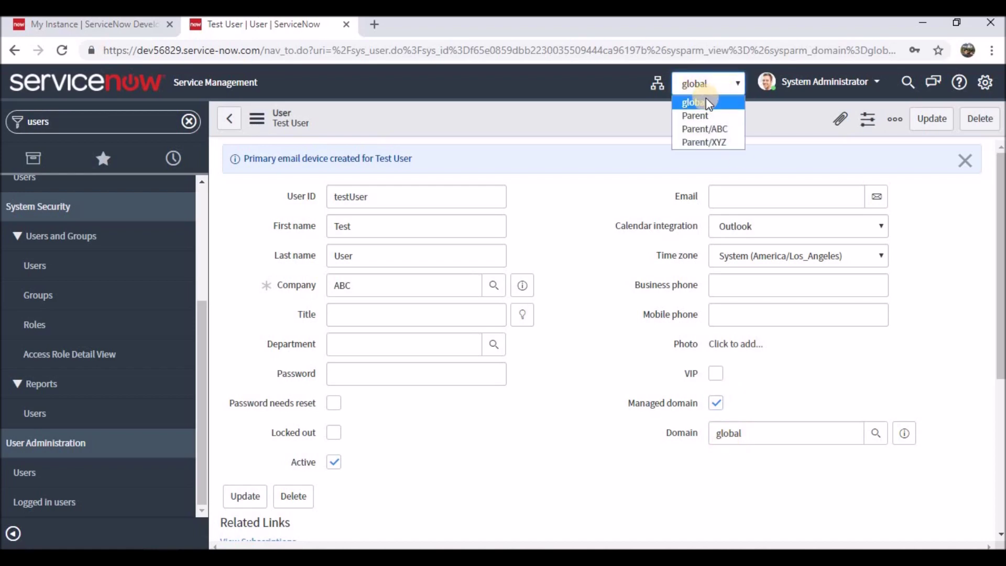
click(706, 101)
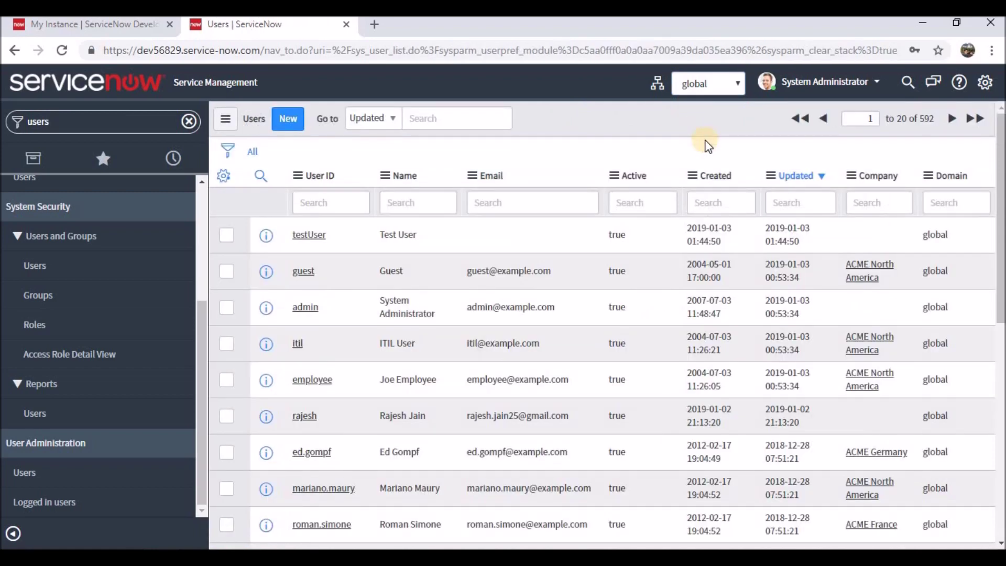
Step: Switch the session domain to Parent/XYZ and start a new user with Managed domain ticked
click(709, 82)
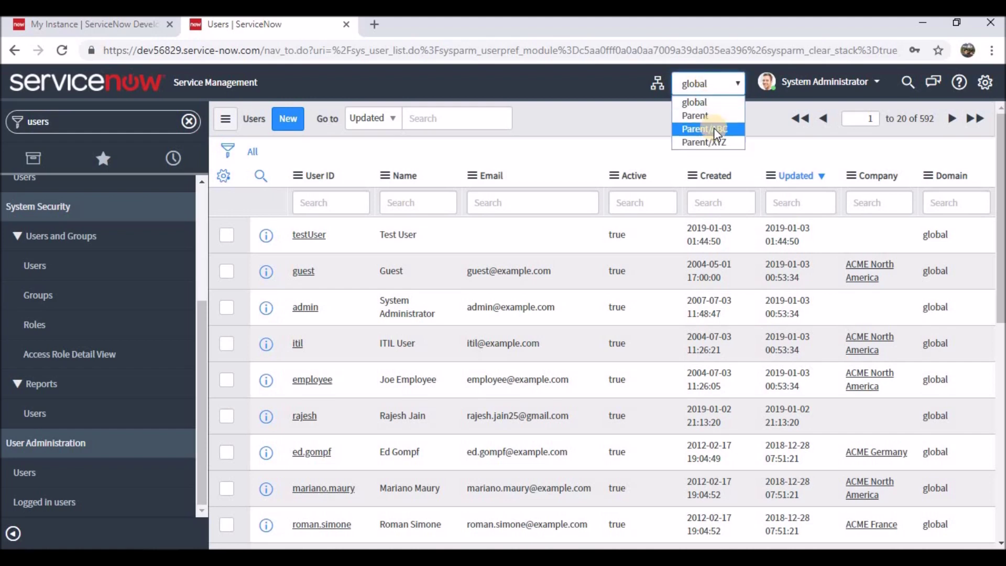
click(715, 142)
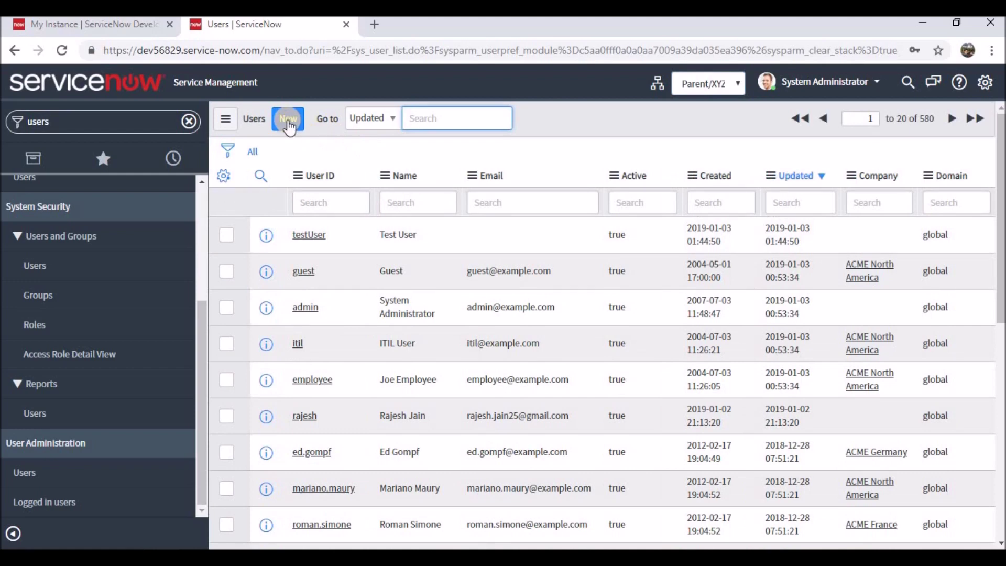
click(288, 125)
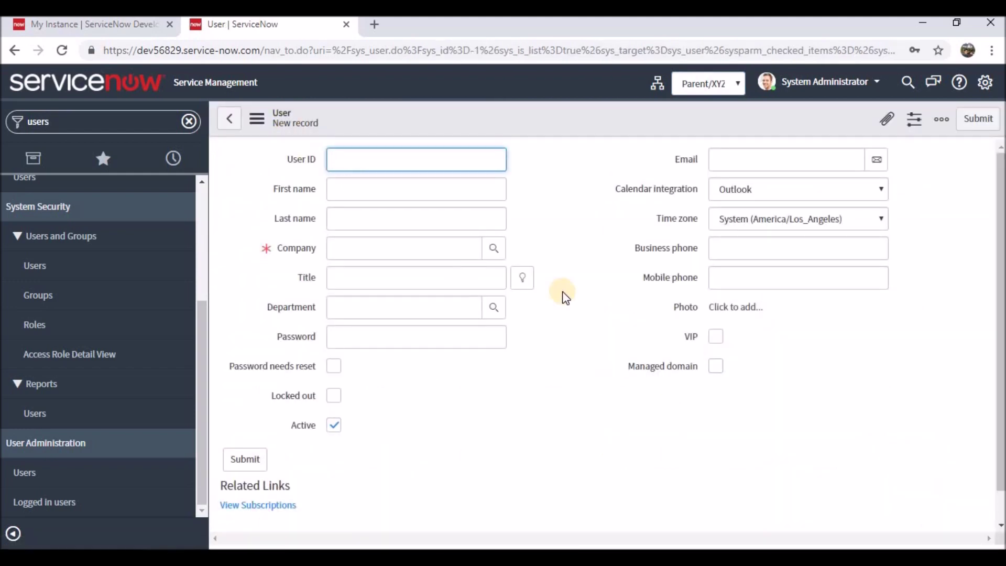
click(716, 366)
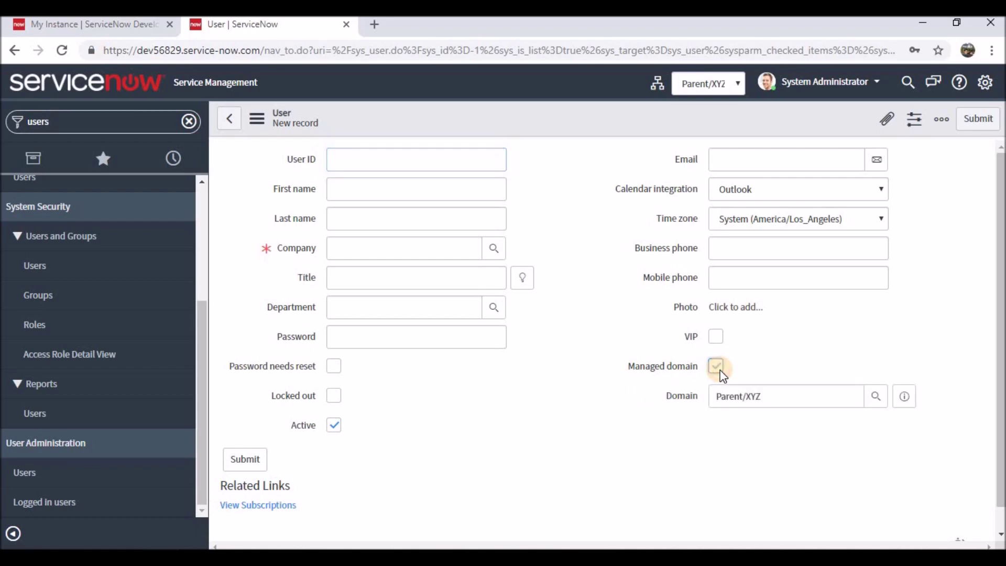
drag(761, 397, 708, 397)
click(779, 399)
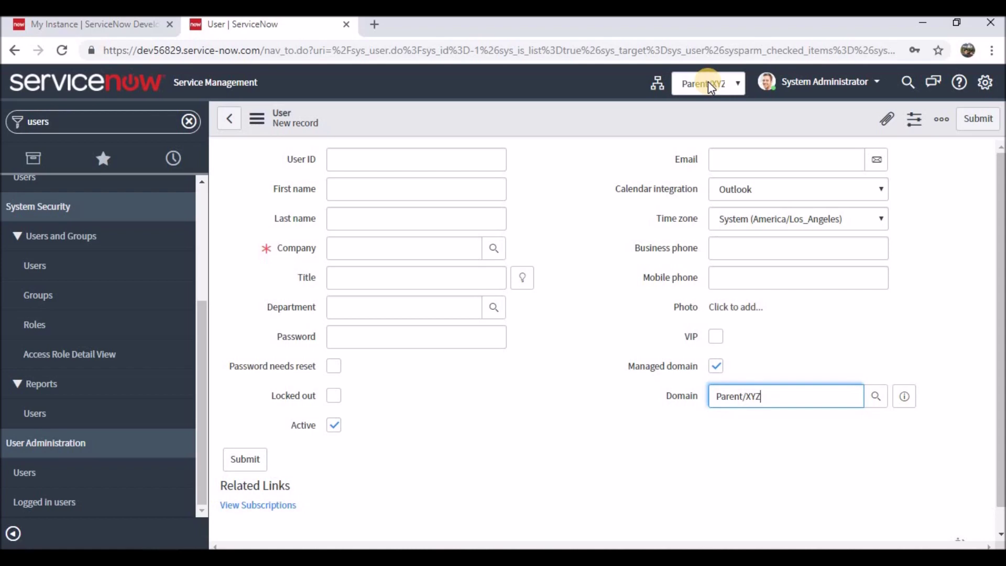
Step: Set the new user's company to XYZ by filtering the company lookup on 'xyz'
click(448, 251)
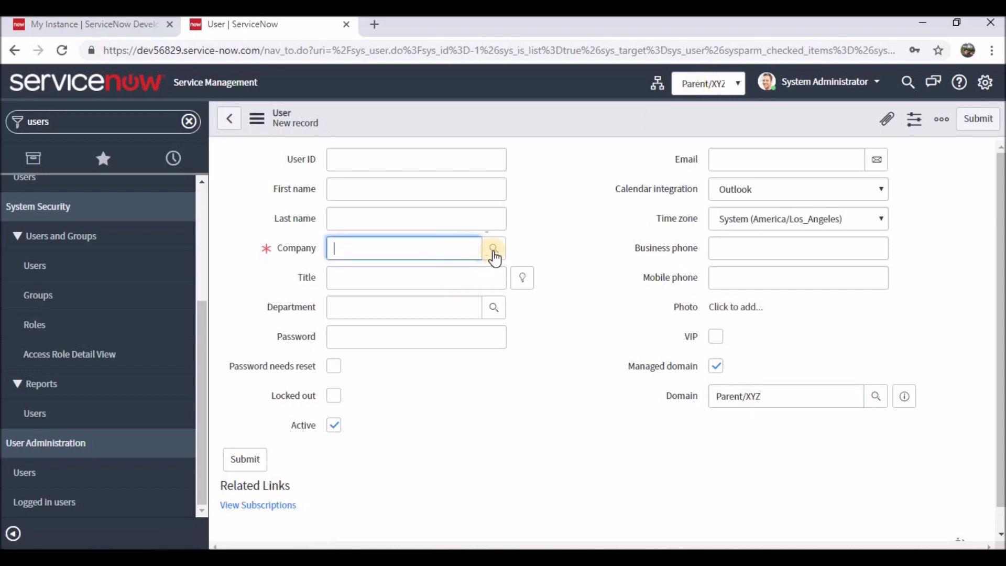
click(493, 250)
click(308, 241)
key(Down)
key(Return)
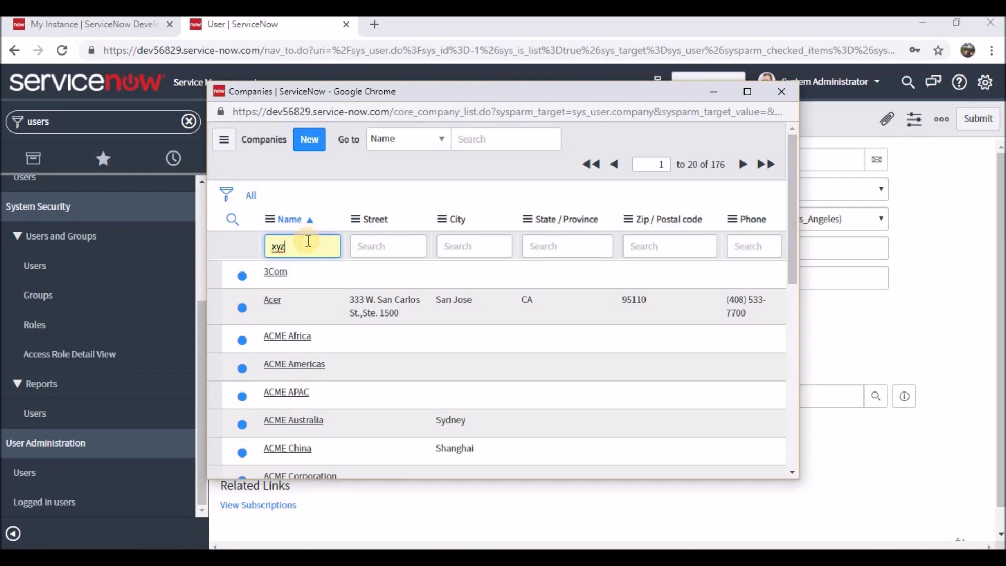
key(Return)
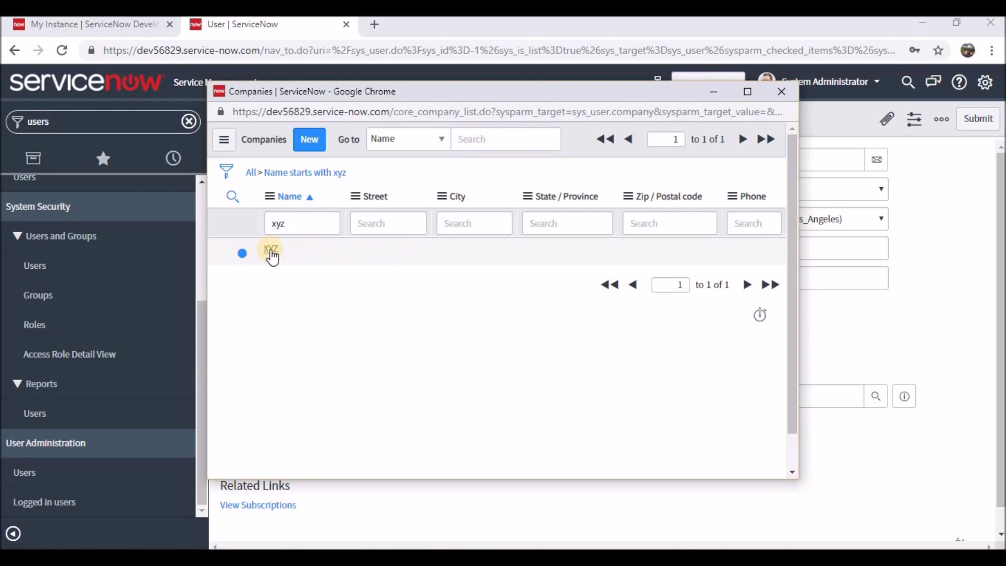
click(271, 249)
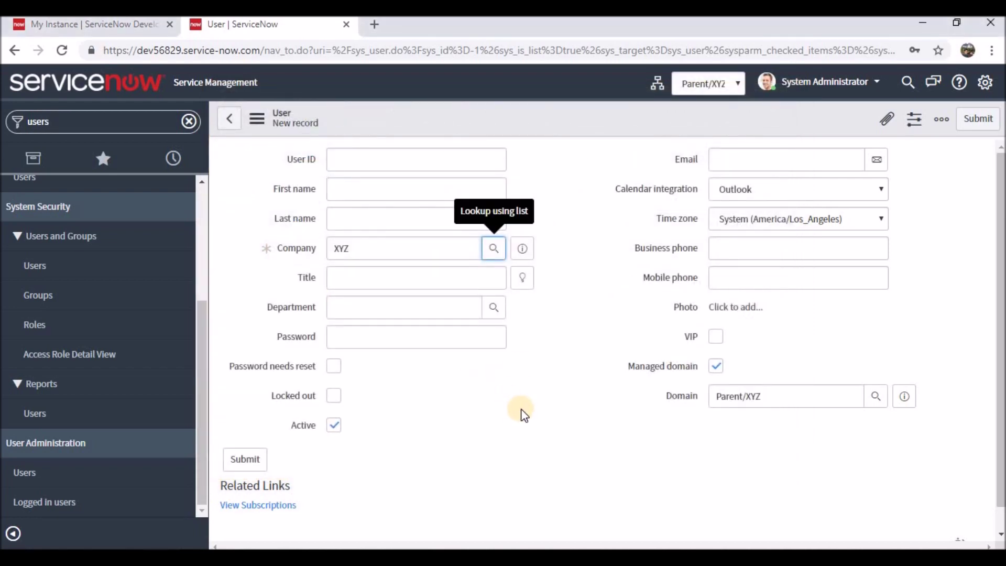
drag(321, 251, 282, 249)
drag(795, 392, 702, 404)
click(630, 448)
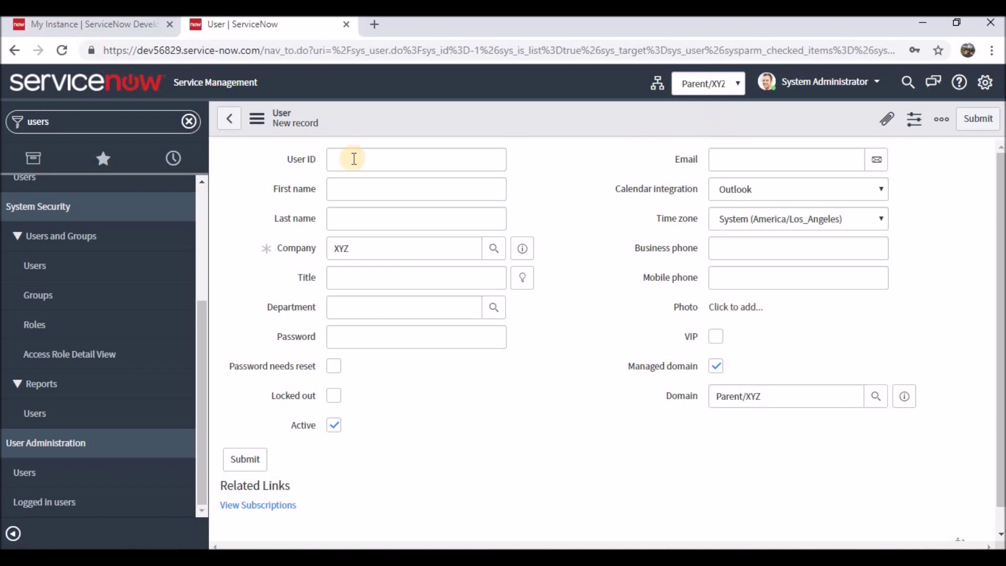
click(187, 123)
drag(199, 217, 178, 214)
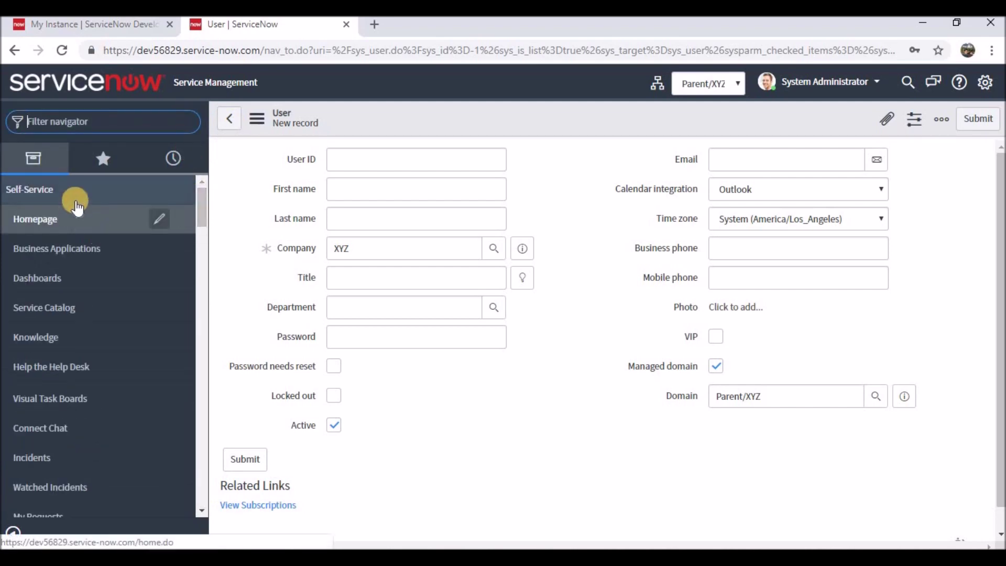
Step: Open Incident > All from the 'incid' navigator filter, leaving the unsaved user form
text(incid)
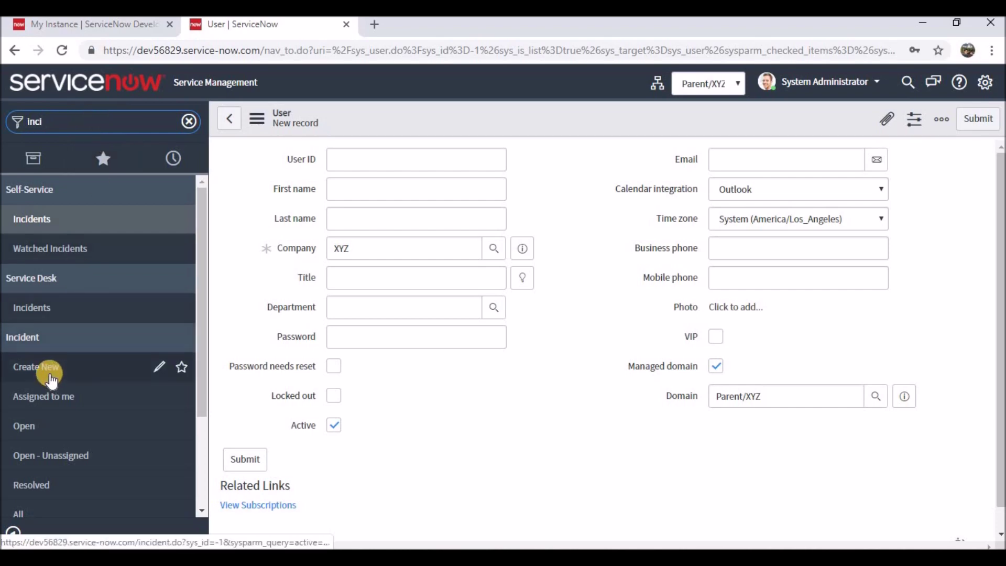
scroll(37, 461, down, 3)
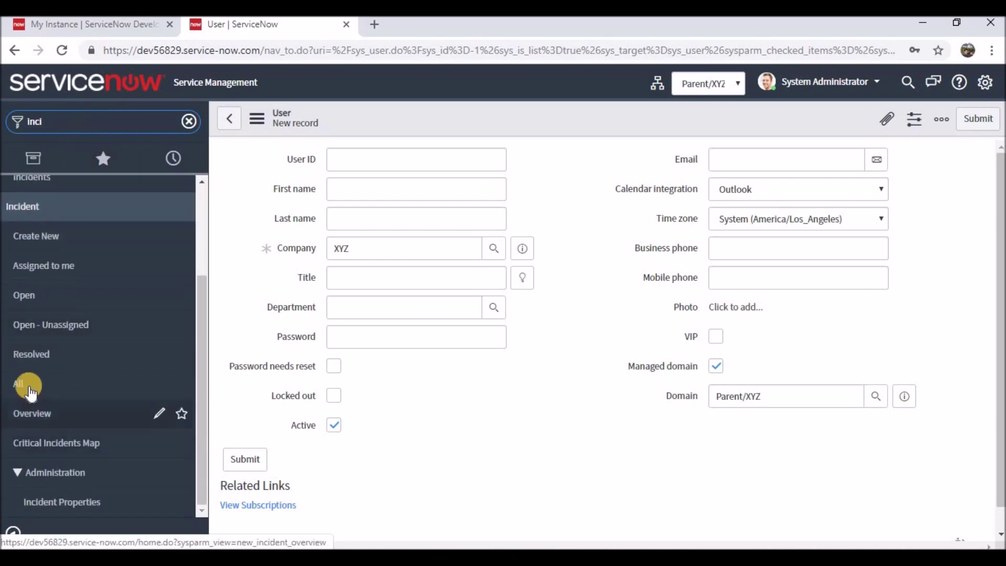
click(72, 384)
click(560, 134)
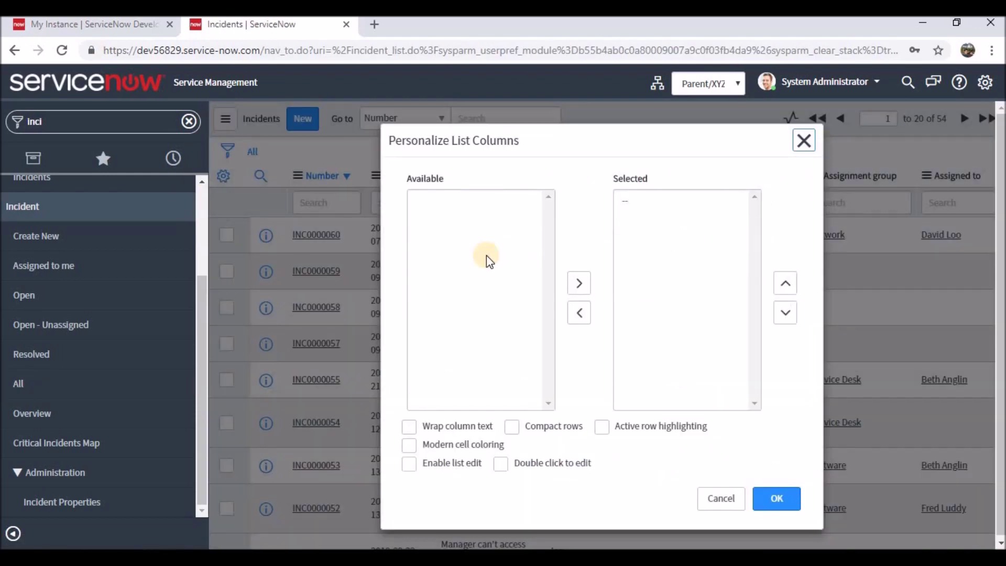
Step: Add the Company and Domain columns to the incident list layout
click(461, 268)
text(co)
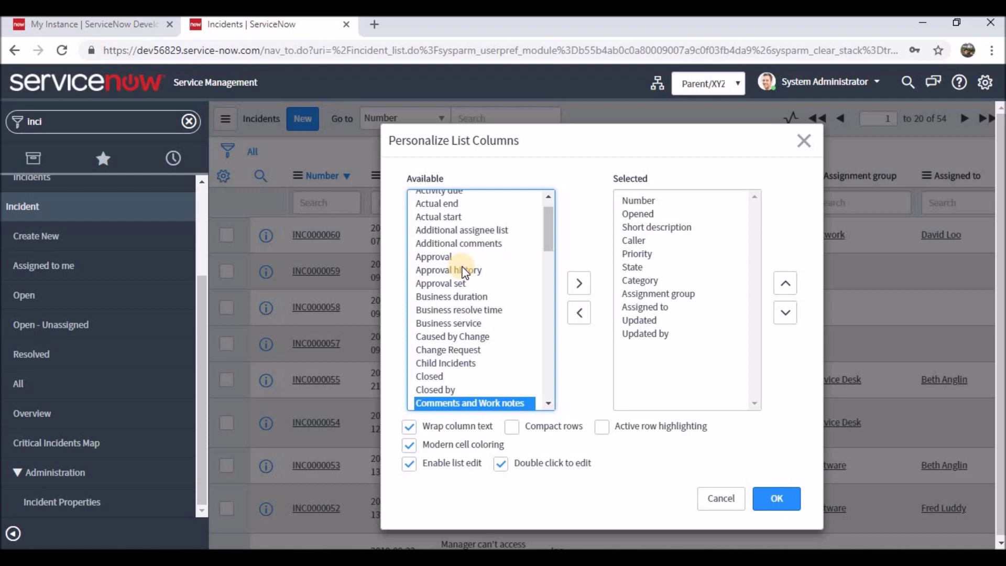
key(Down)
key(Down)
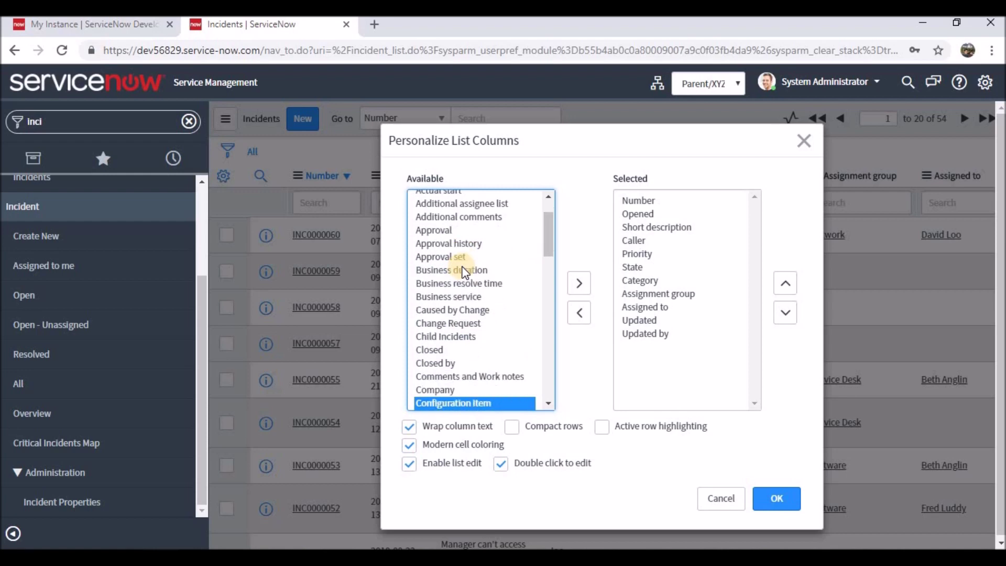
key(Up)
click(579, 283)
click(464, 363)
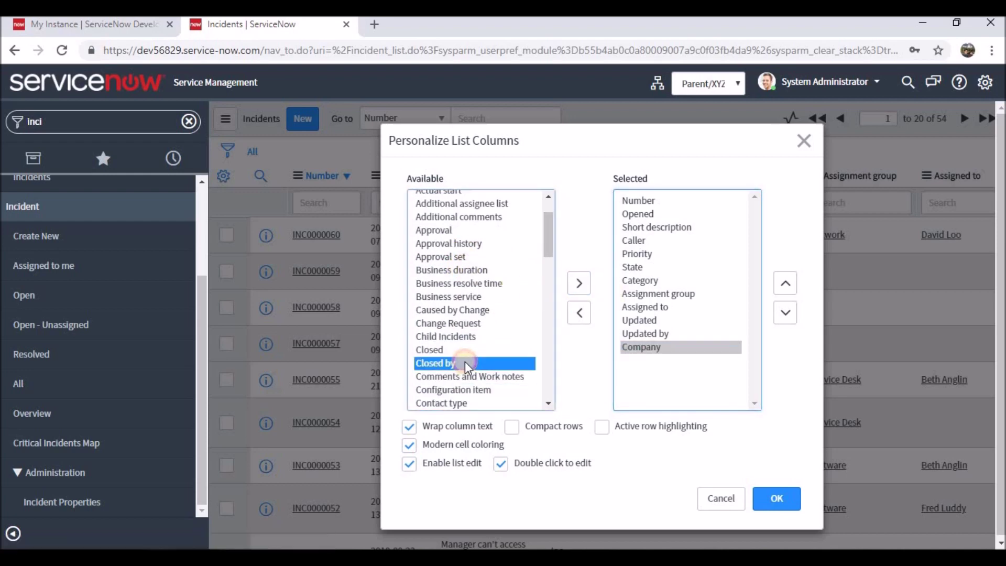
text(do)
double_click(470, 403)
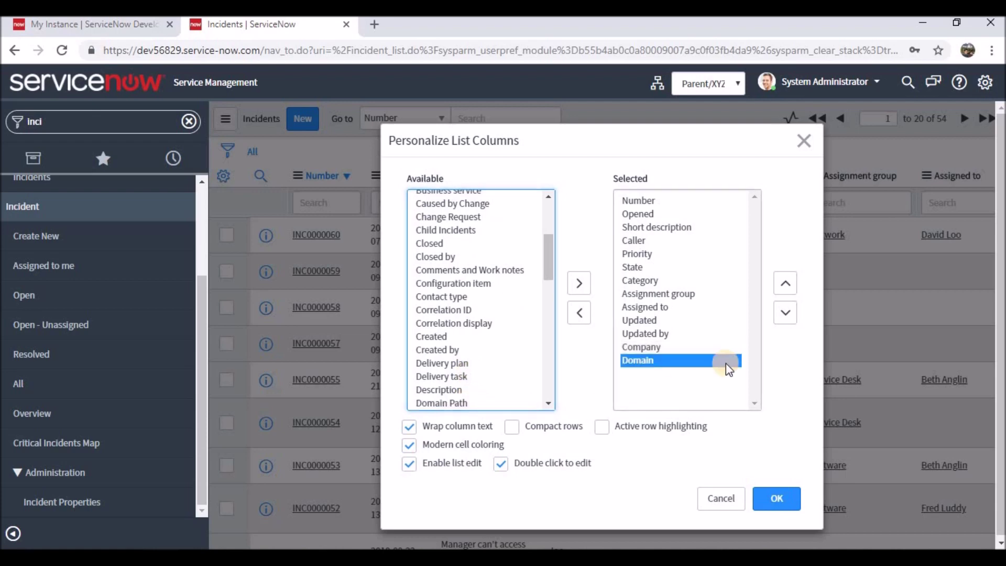
click(773, 500)
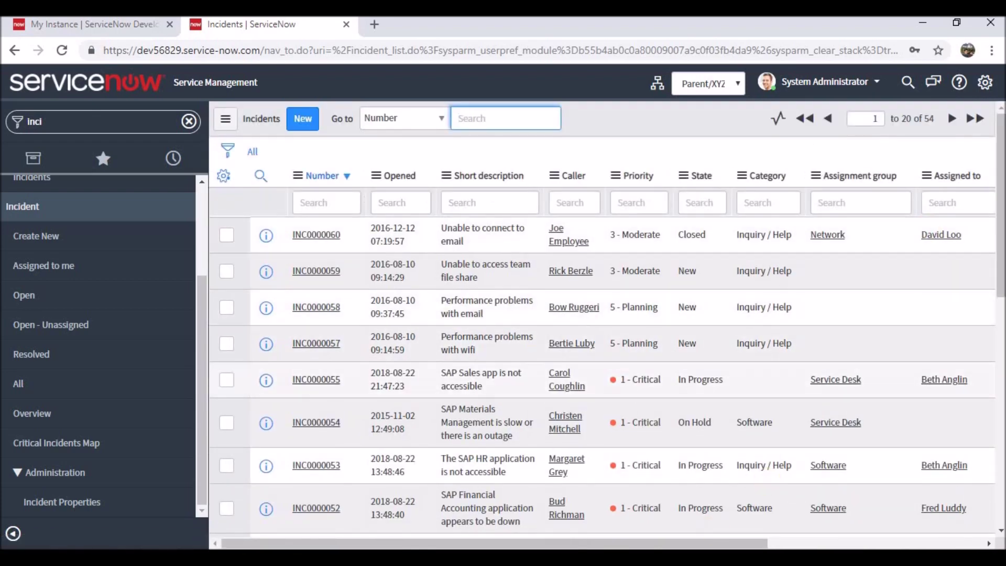
Step: Scroll across to check Company (ACME North America) and Domain (global), then open INC0000060
drag(741, 543, 894, 543)
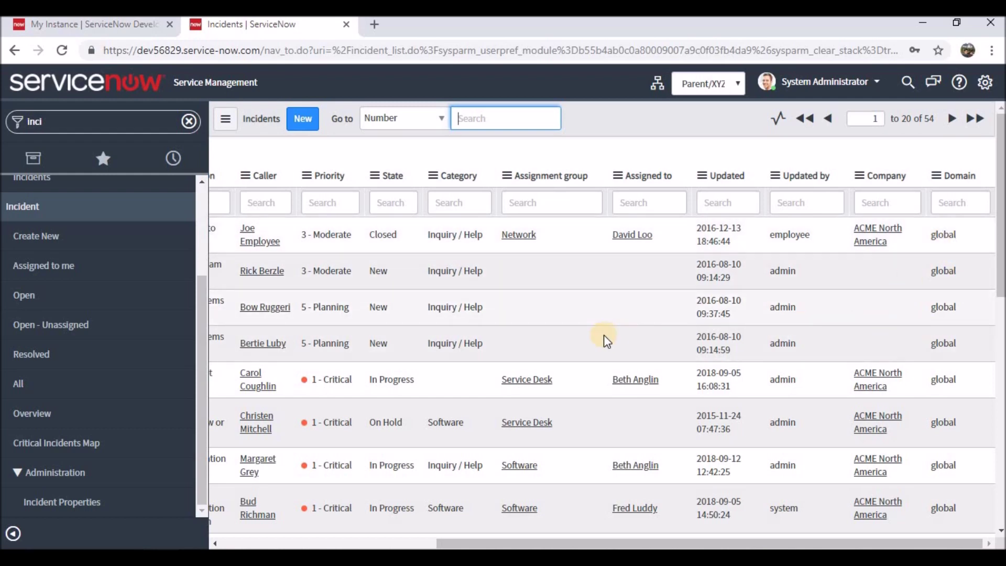
drag(549, 543, 334, 543)
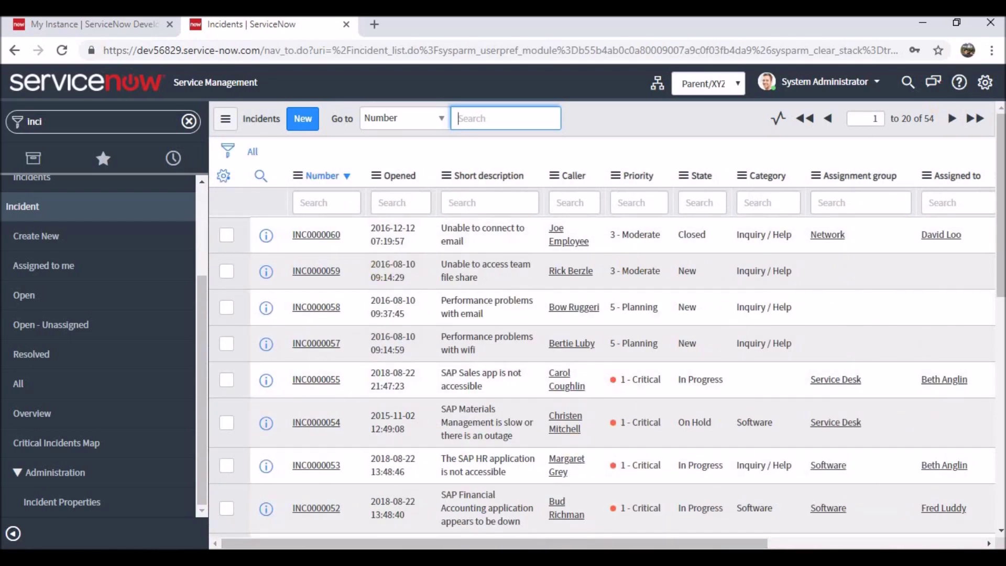
click(782, 542)
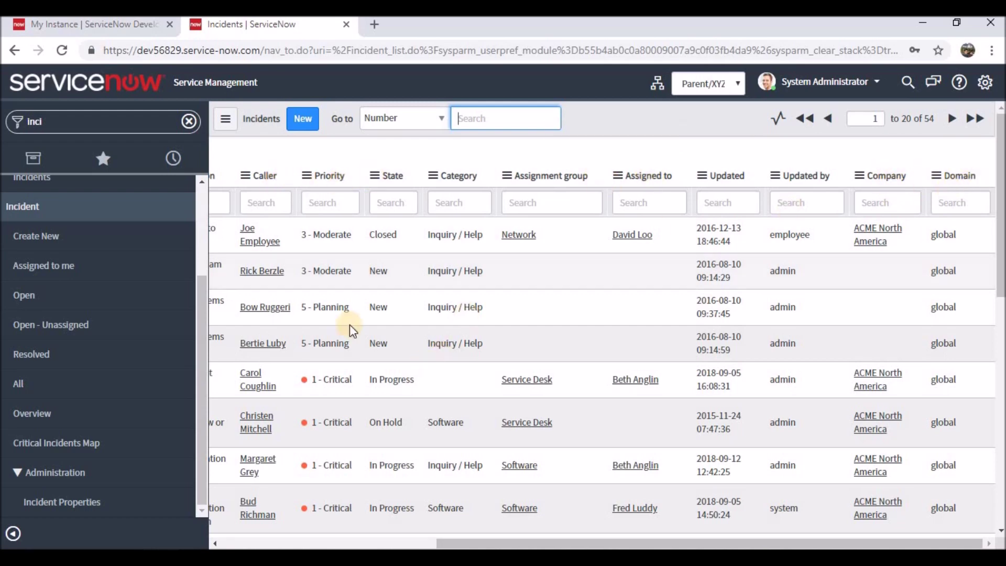
drag(519, 543, 266, 539)
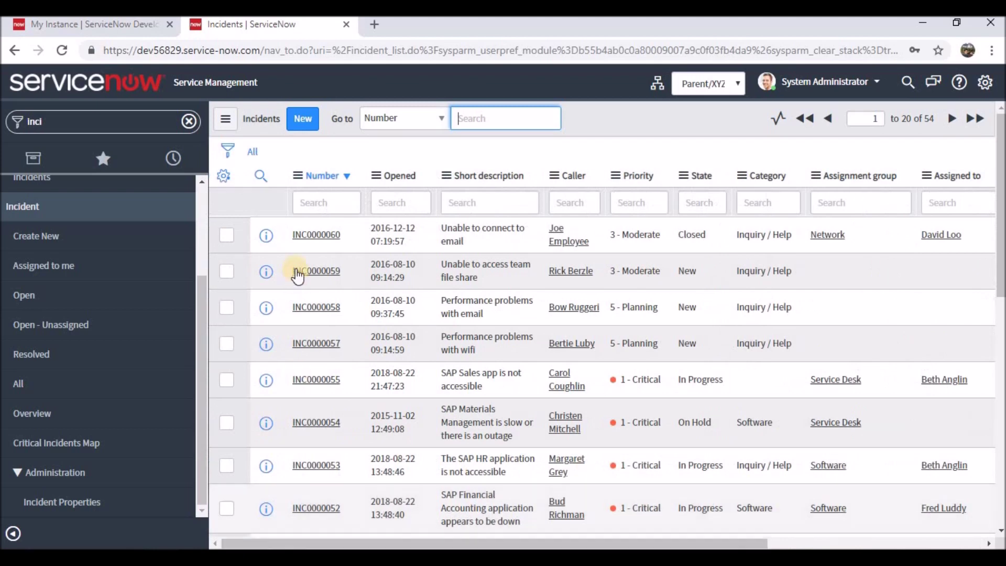
click(316, 233)
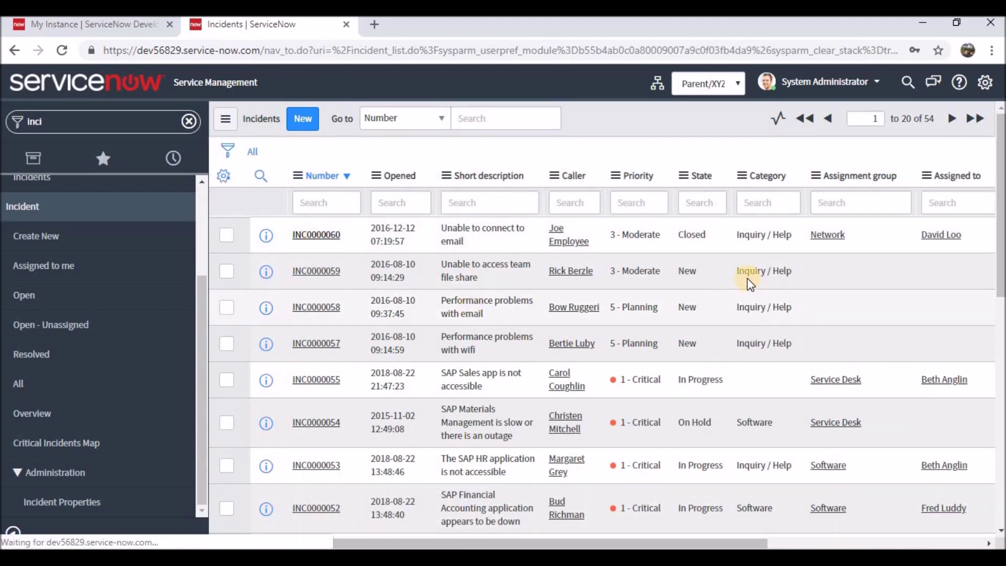
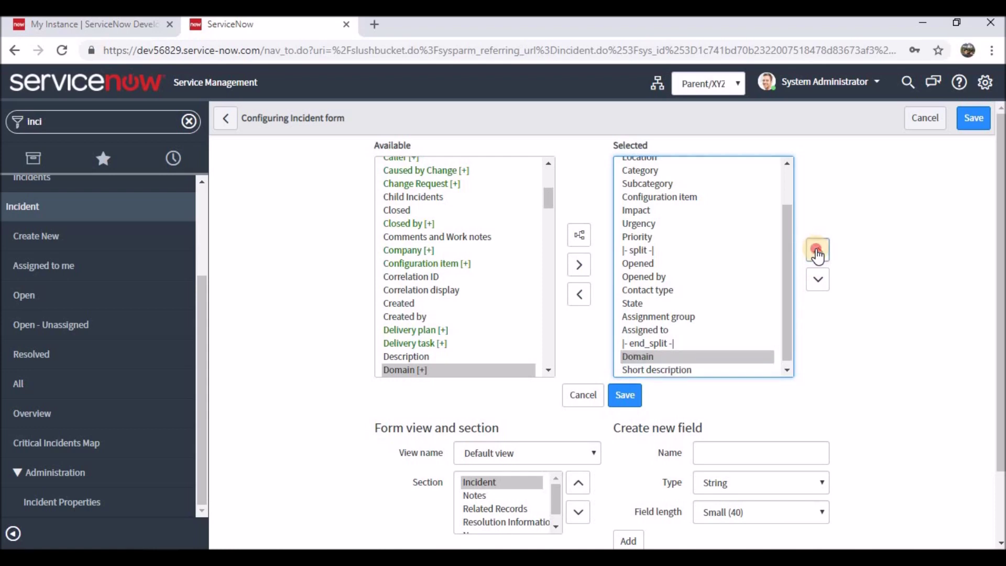
click(817, 252)
click(817, 252)
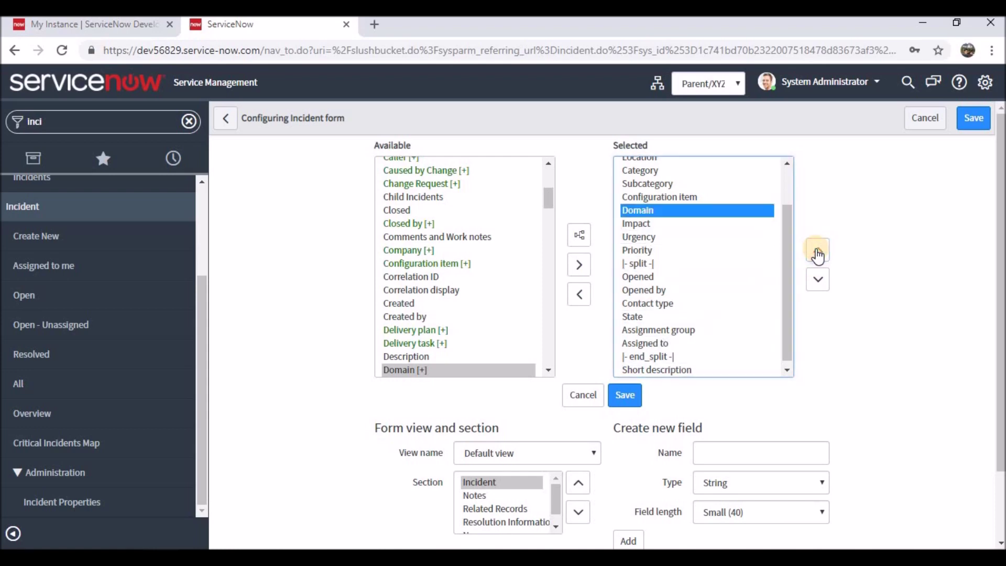
Step: Reorder Domain to sit directly below Assigned to and save the Parent/XYZ Incident form layout
click(816, 283)
click(815, 283)
click(816, 283)
click(816, 282)
click(816, 283)
click(815, 283)
click(816, 283)
click(816, 283)
click(815, 286)
click(814, 285)
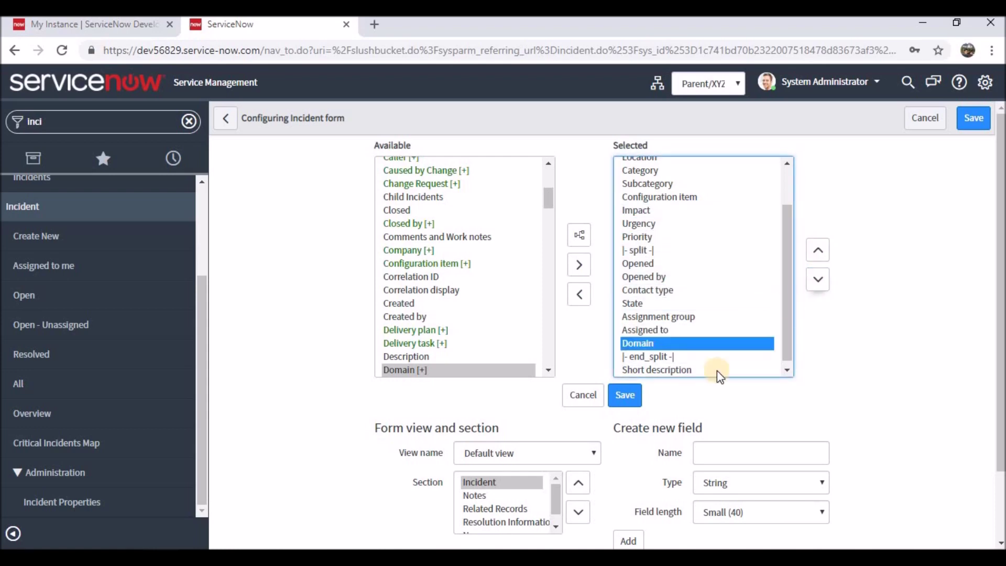
click(625, 395)
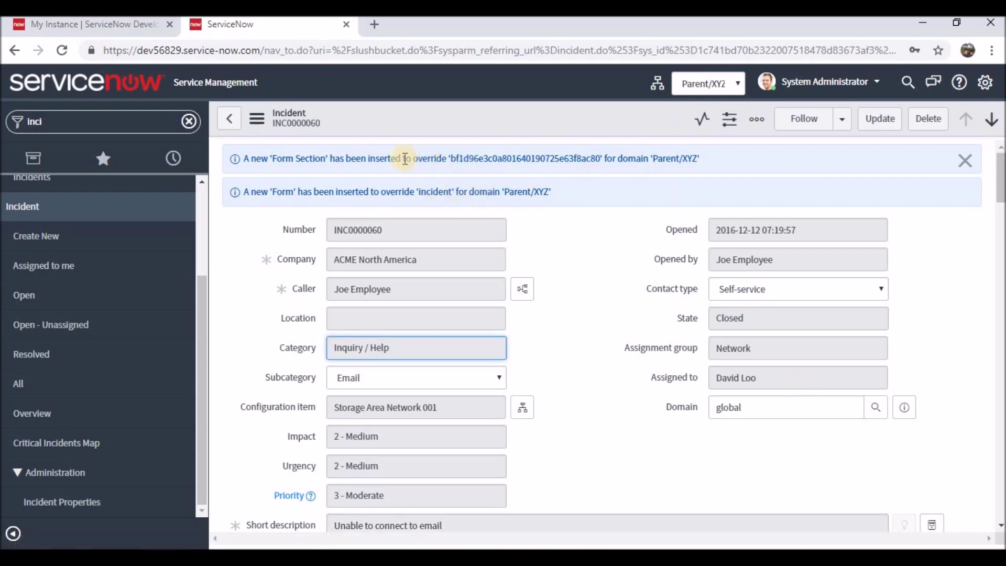
Step: Highlight the notices confirming new form overrides for domain Parent/XYZ
drag(398, 159, 449, 191)
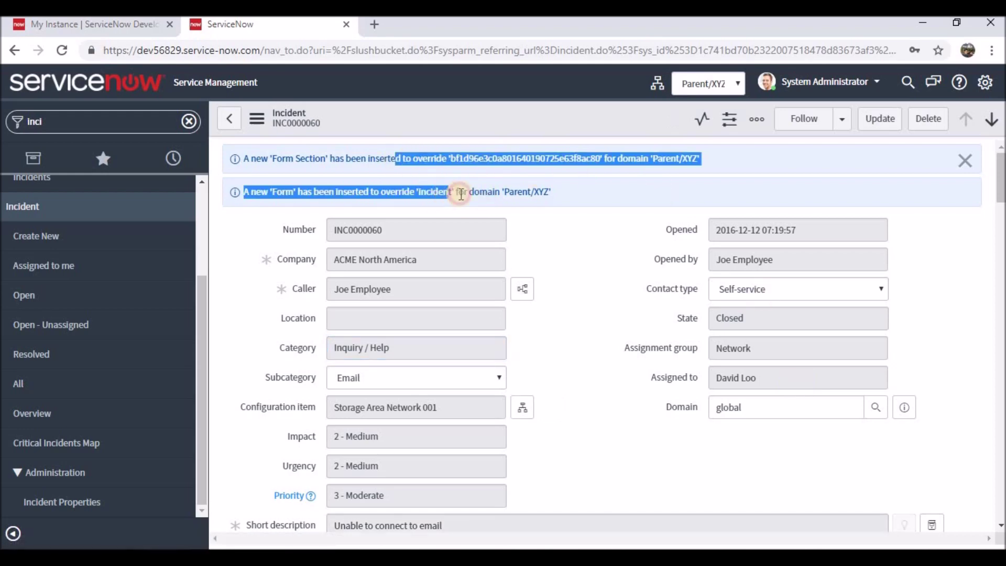
click(472, 190)
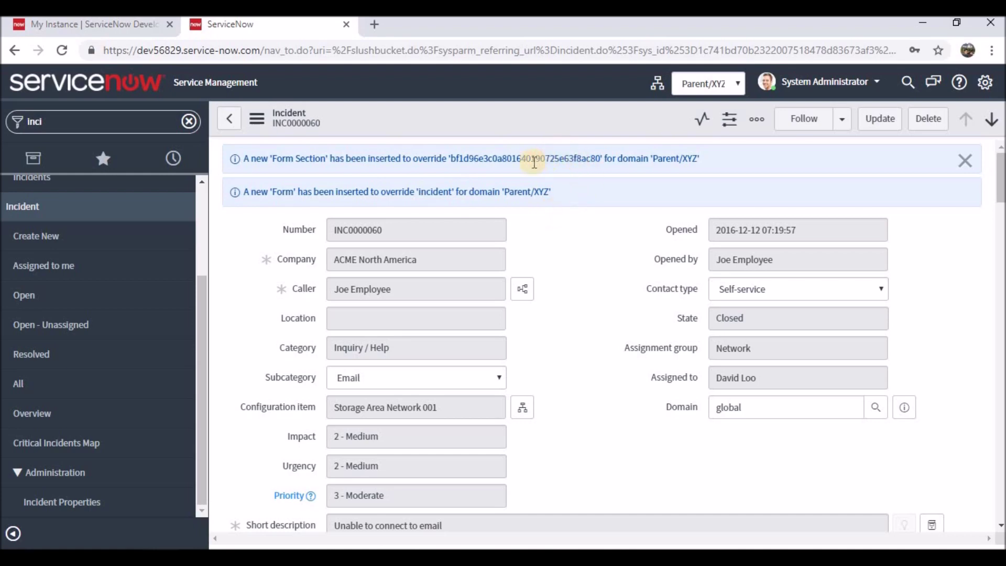
drag(471, 159, 479, 191)
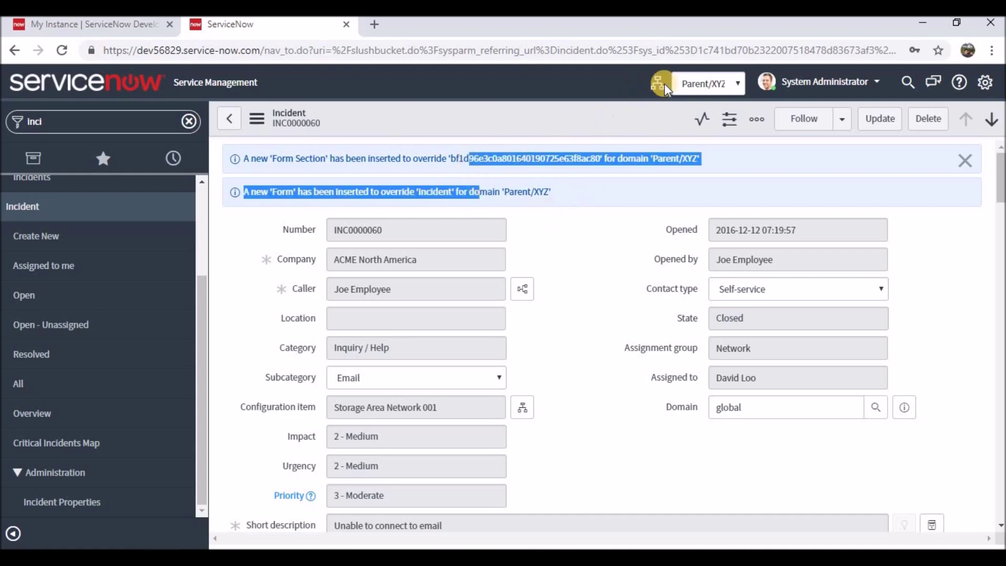
Step: Check the header domain picker, then reopen its list of domains to switch to
click(693, 83)
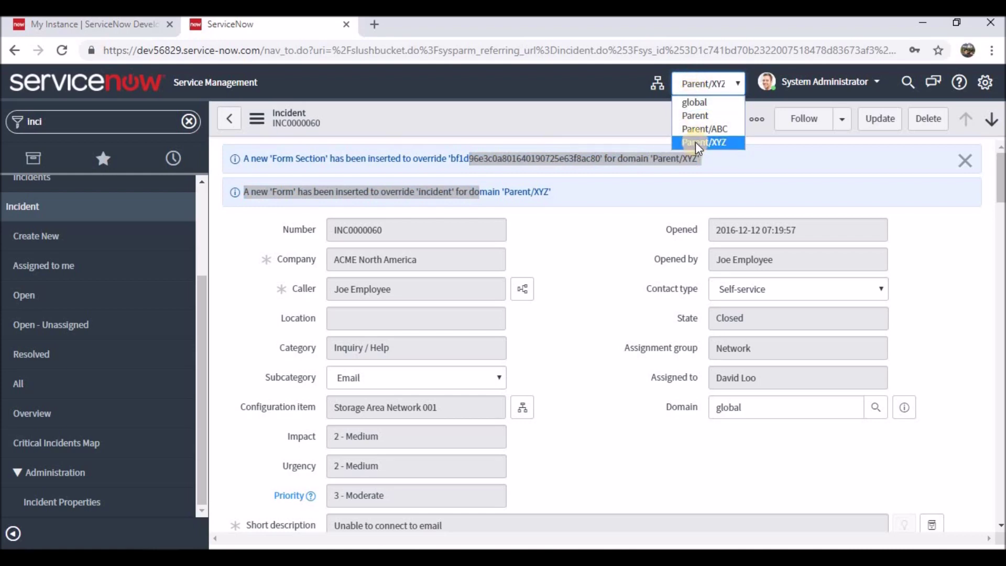
click(626, 201)
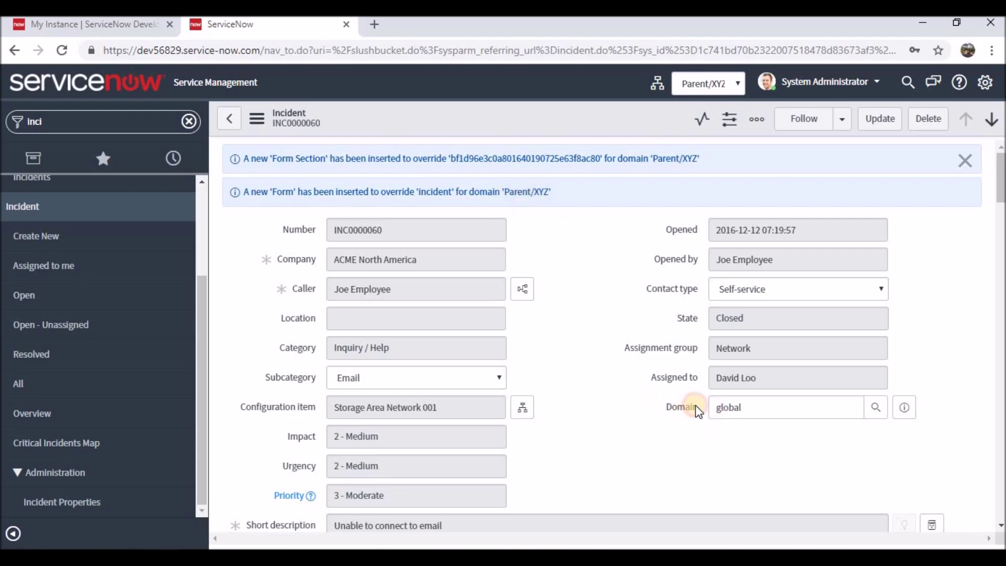
click(727, 436)
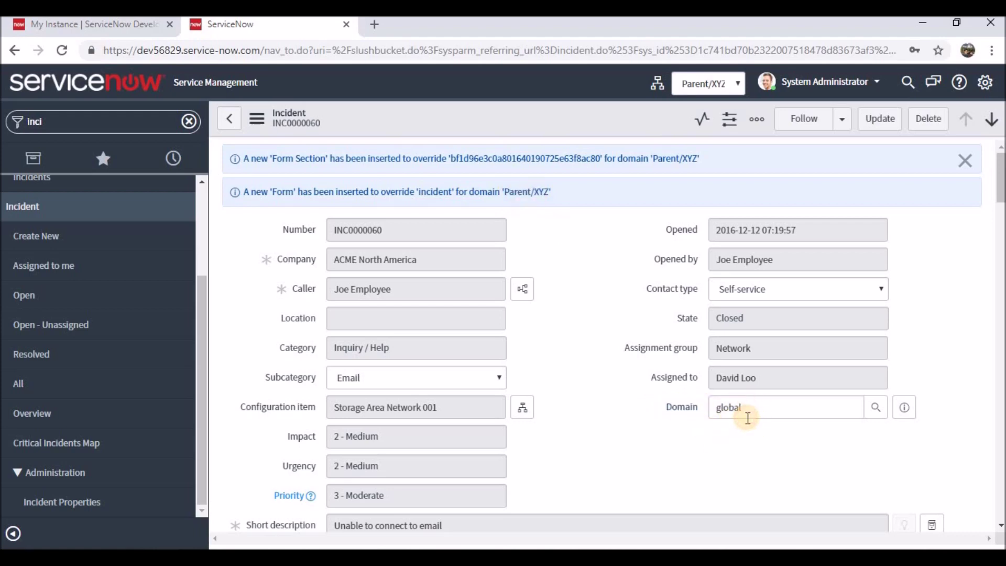
click(715, 85)
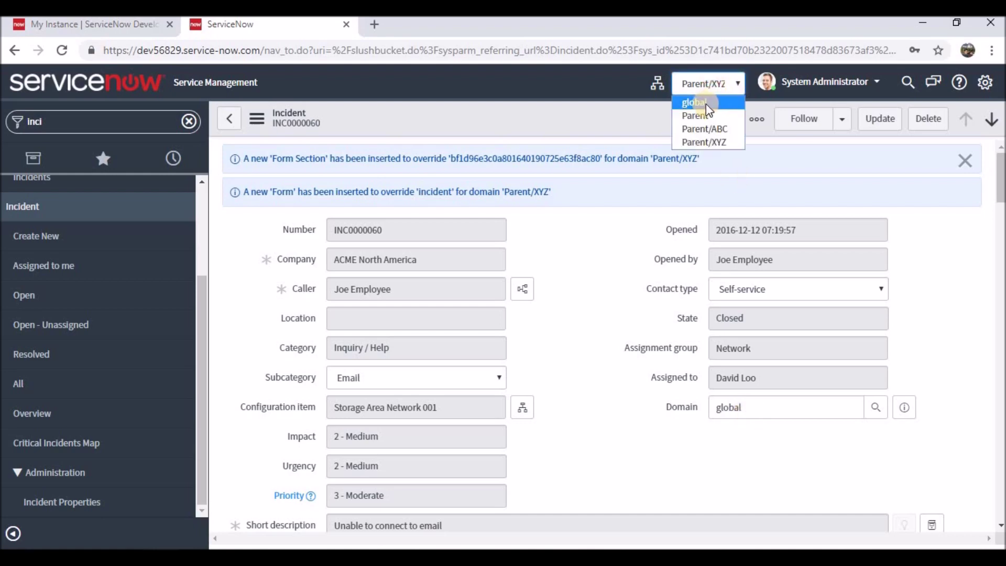
Step: Switch the session domain to global and confirm the Incident form has no Domain field
click(706, 104)
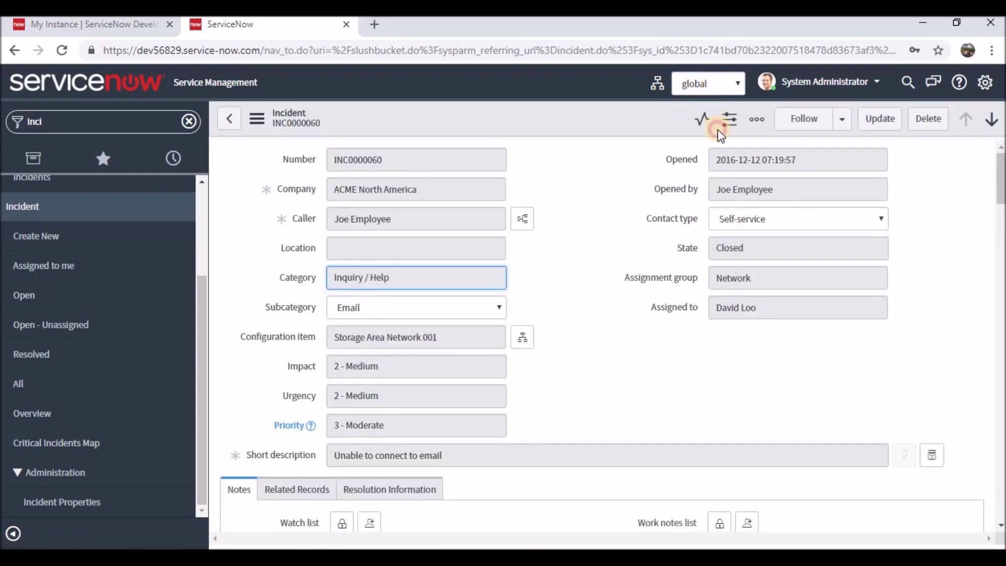
click(711, 84)
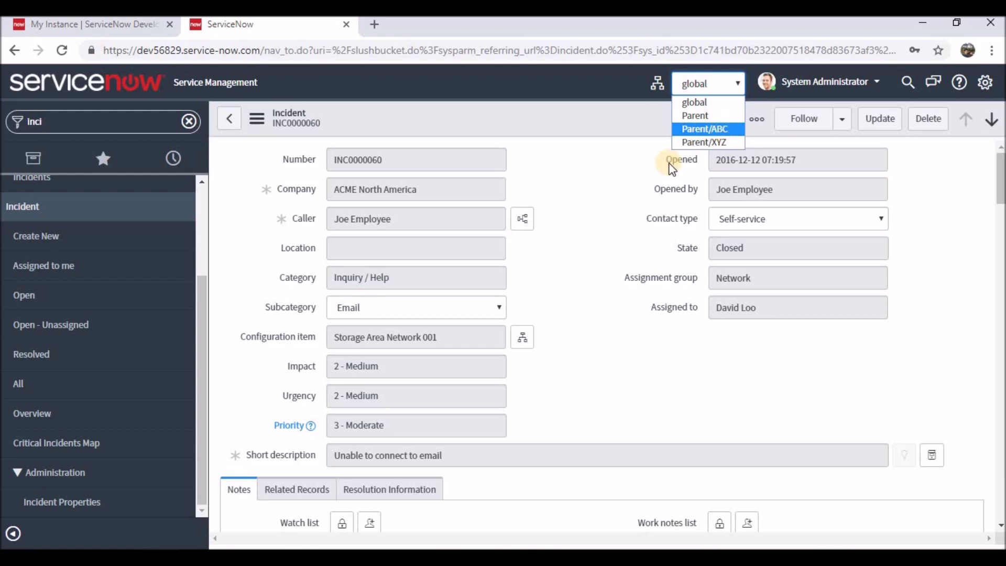
click(598, 267)
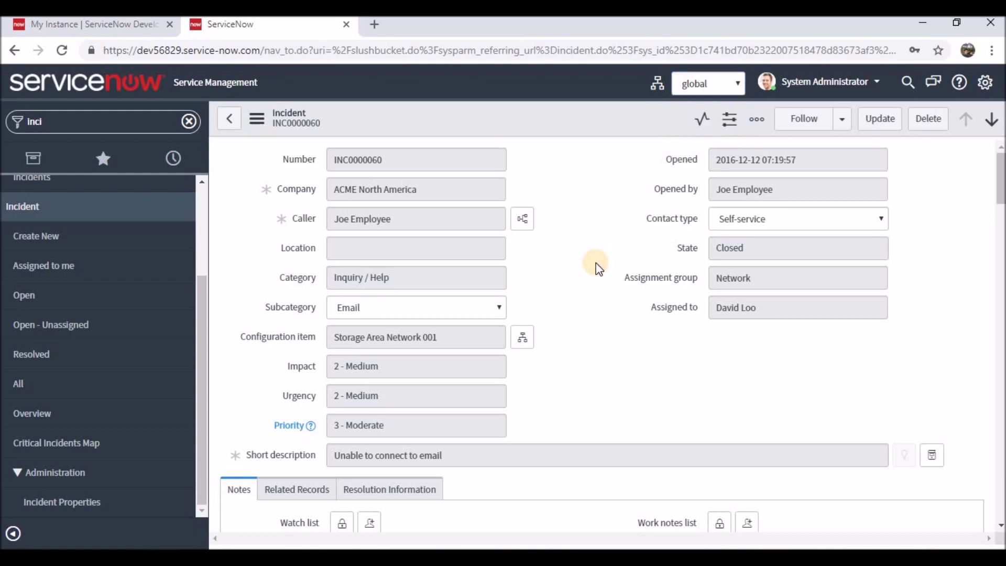